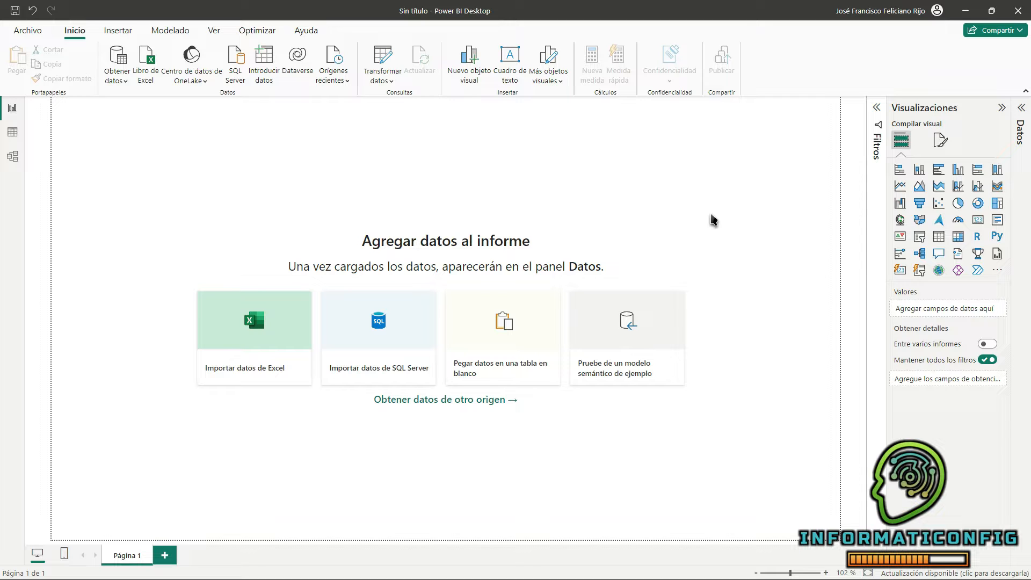
- Load the Categorias, Ciudades1, Listado_Precios and Transacciones tables from the Excel workbook Datos+Ventas+ElectroMax.xlsx
click(256, 329)
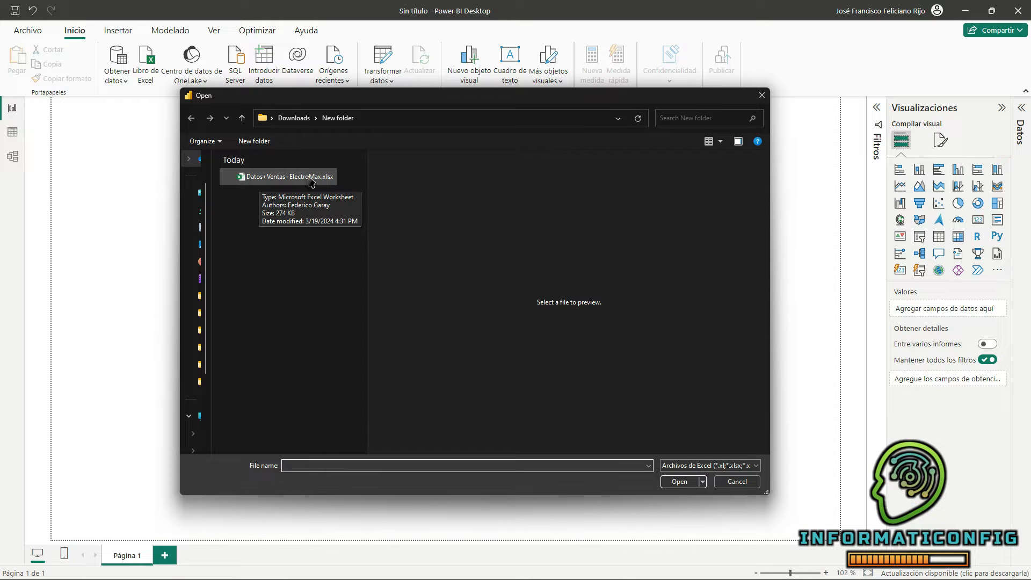
double_click(311, 182)
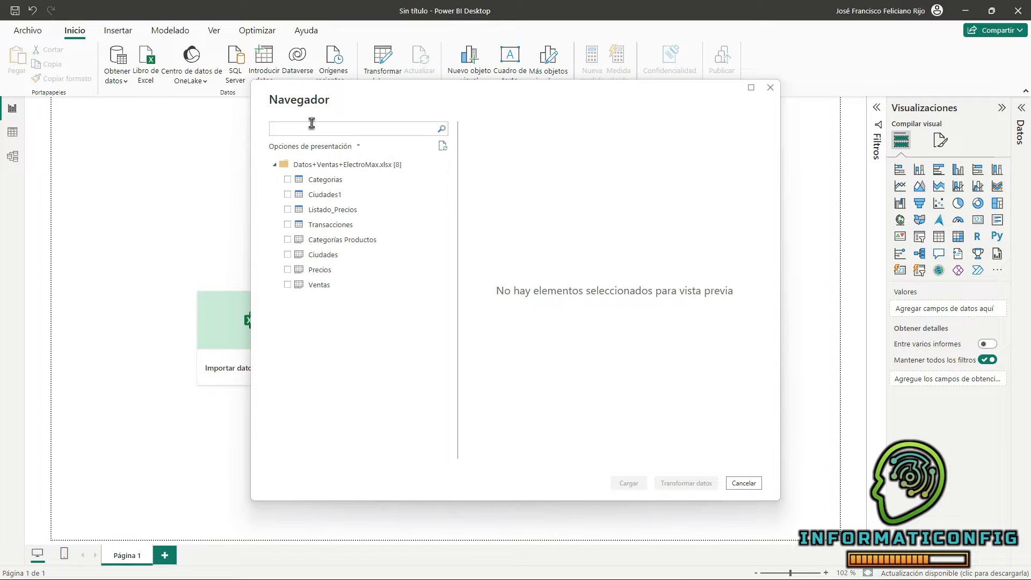
click(287, 179)
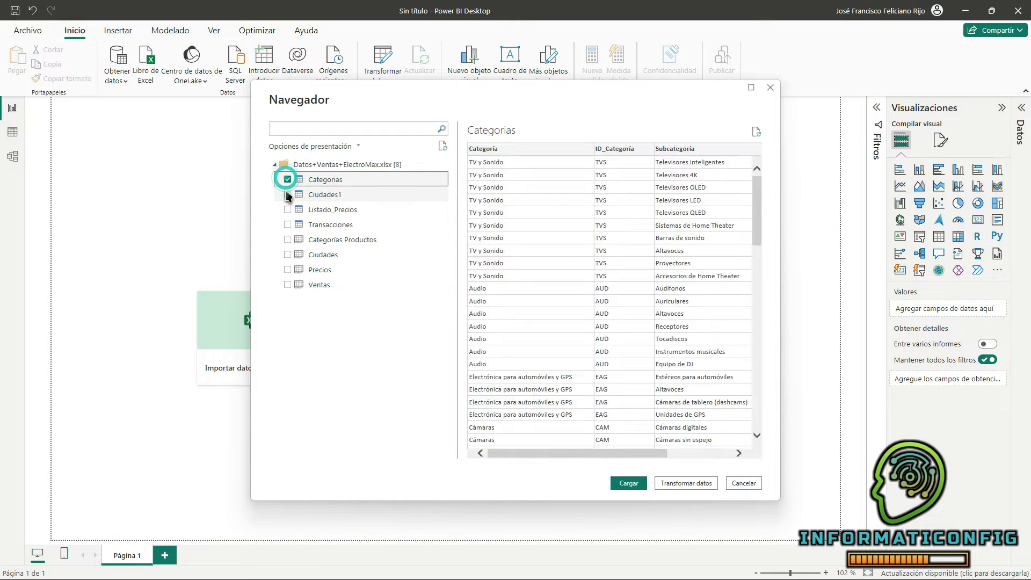
click(288, 195)
click(288, 210)
click(288, 224)
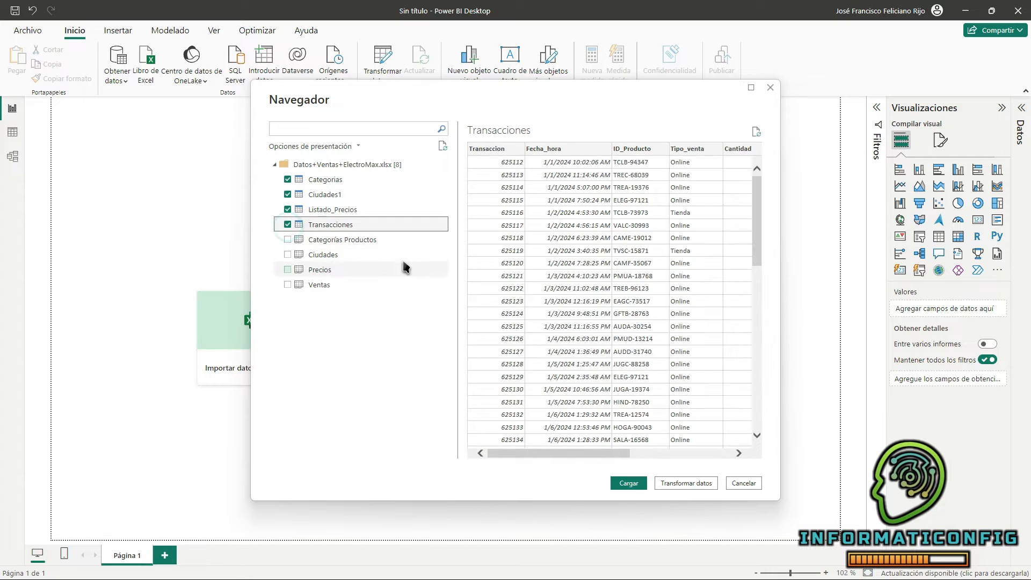
click(628, 483)
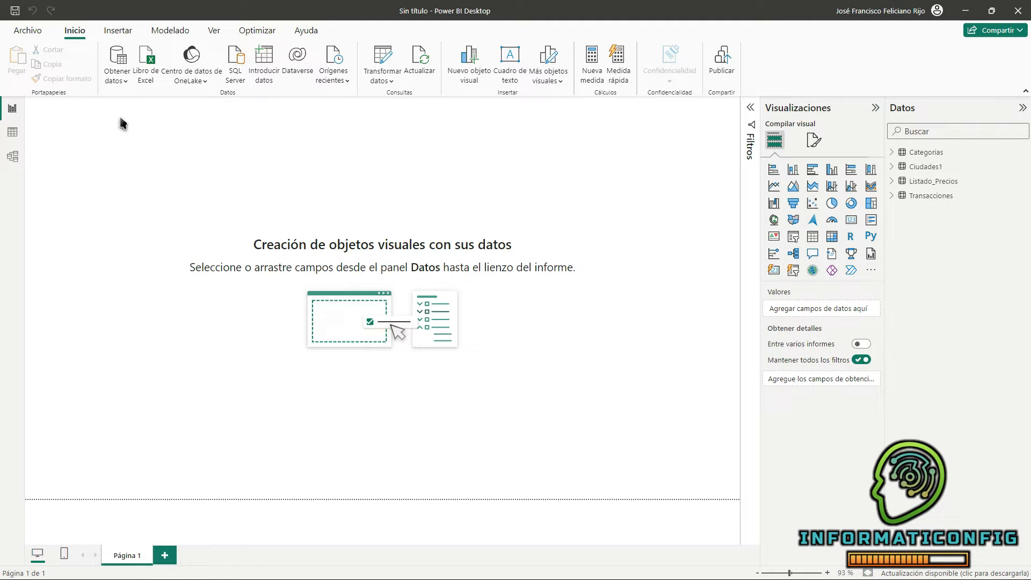
- In the model view, arrange the Listado_Precios, Ciudades1 and Categorias tables in a row above Transacciones
click(14, 160)
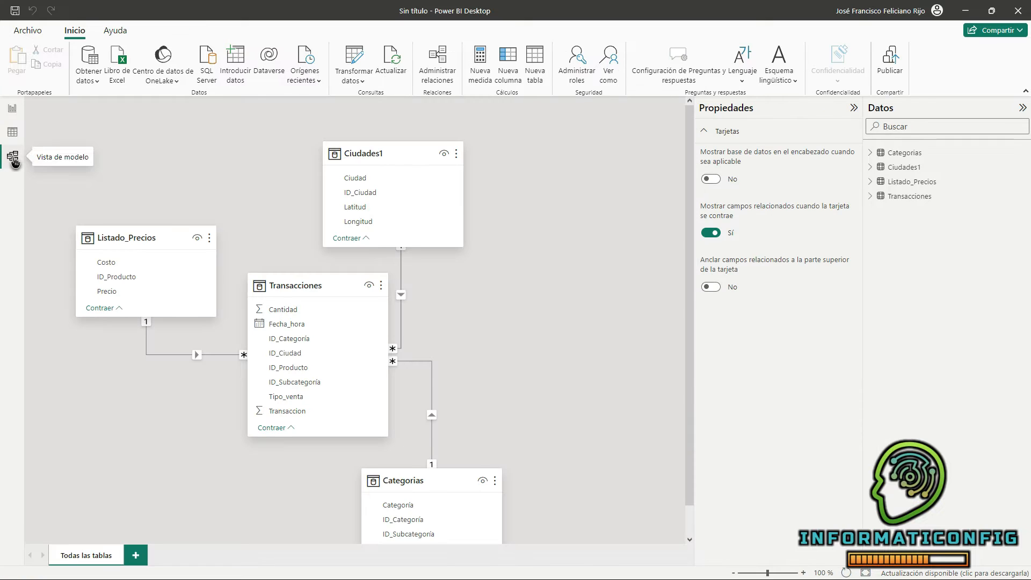
drag(144, 240, 128, 151)
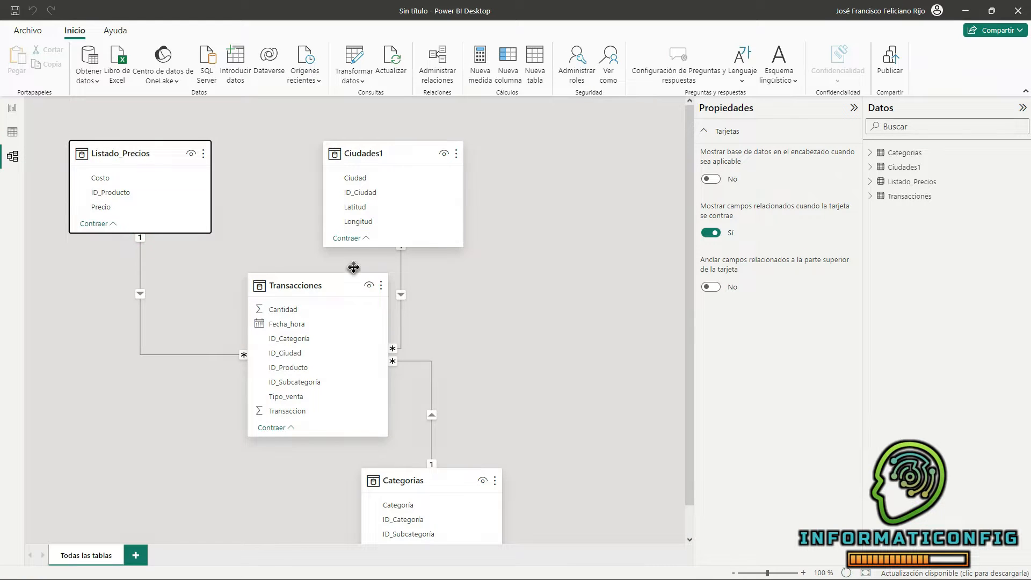
drag(391, 152, 346, 152)
drag(424, 480, 544, 154)
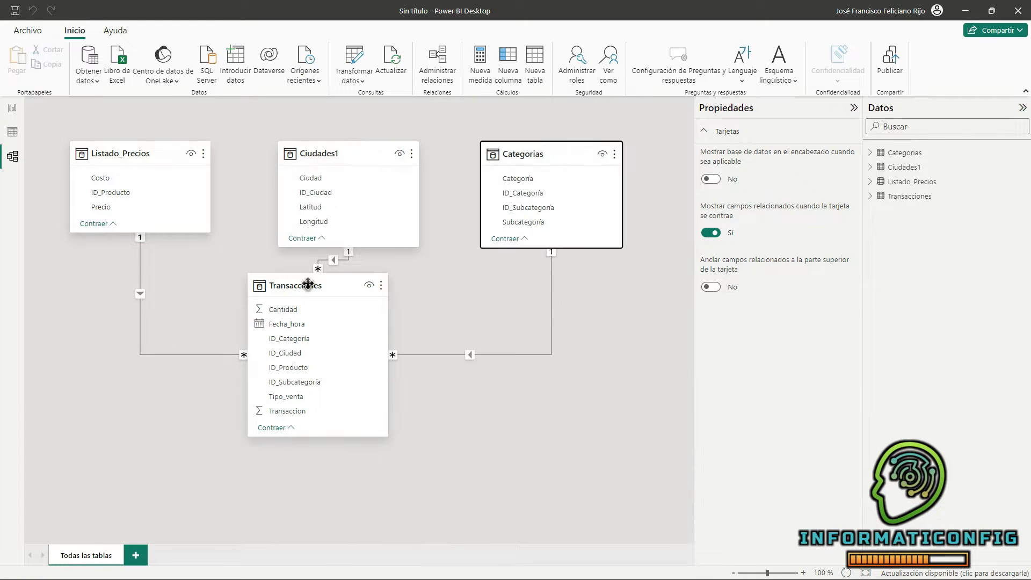
drag(309, 286, 357, 312)
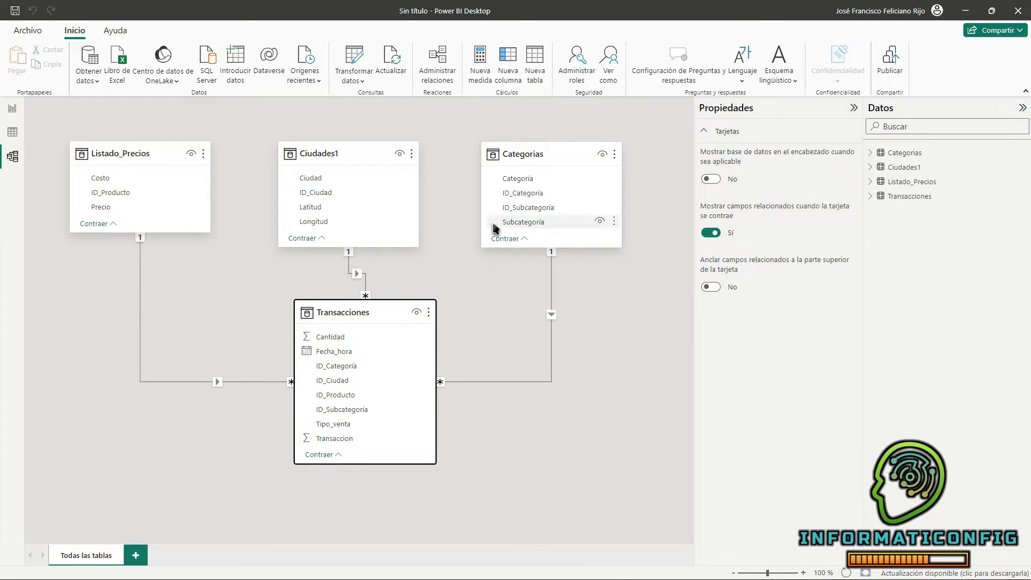
click(211, 171)
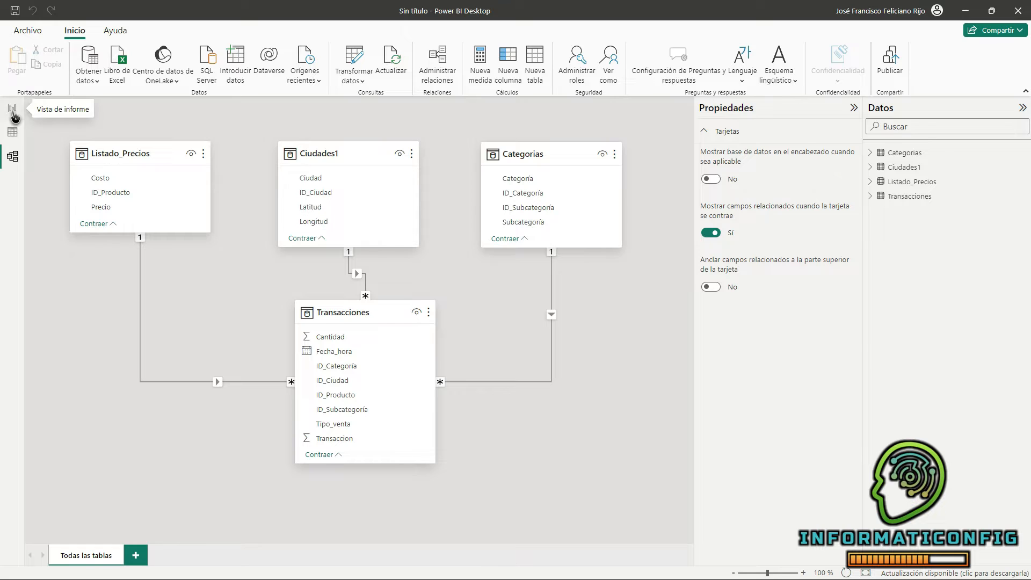
- In the report view, create a hierarchy from the Categoría field of the Categorias table and add Subcategoría as its second level
click(13, 111)
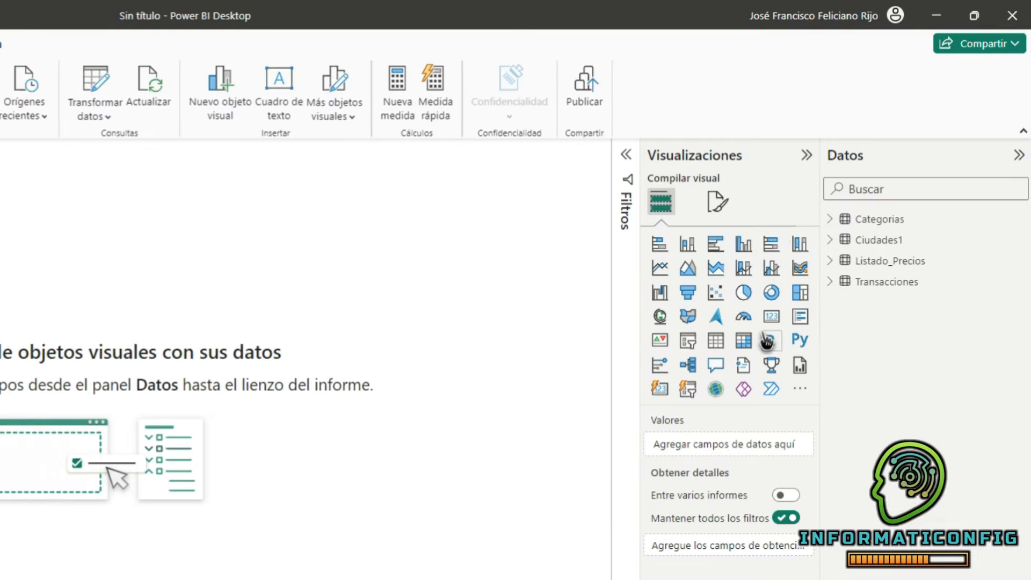
click(829, 219)
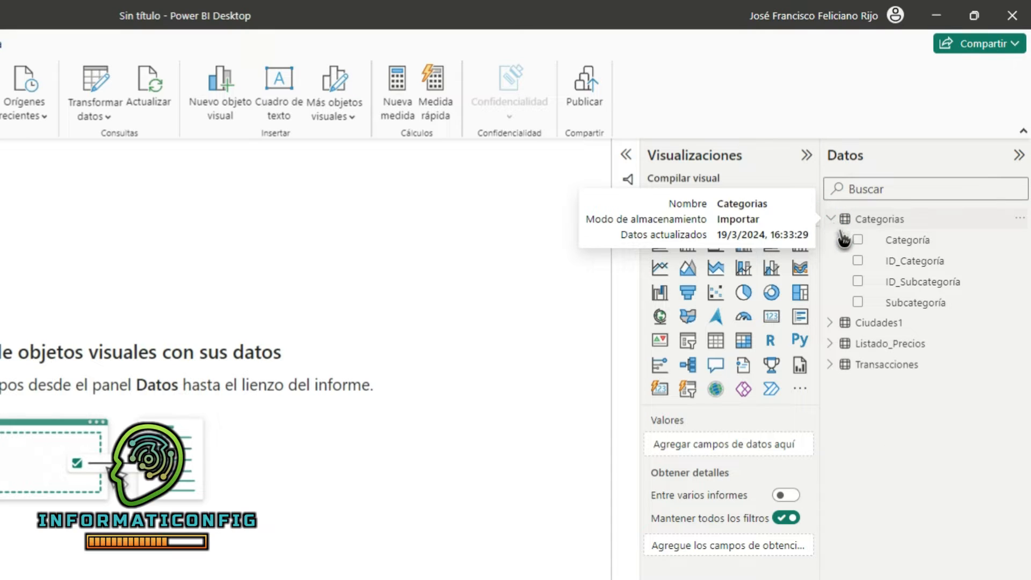
right_click(912, 243)
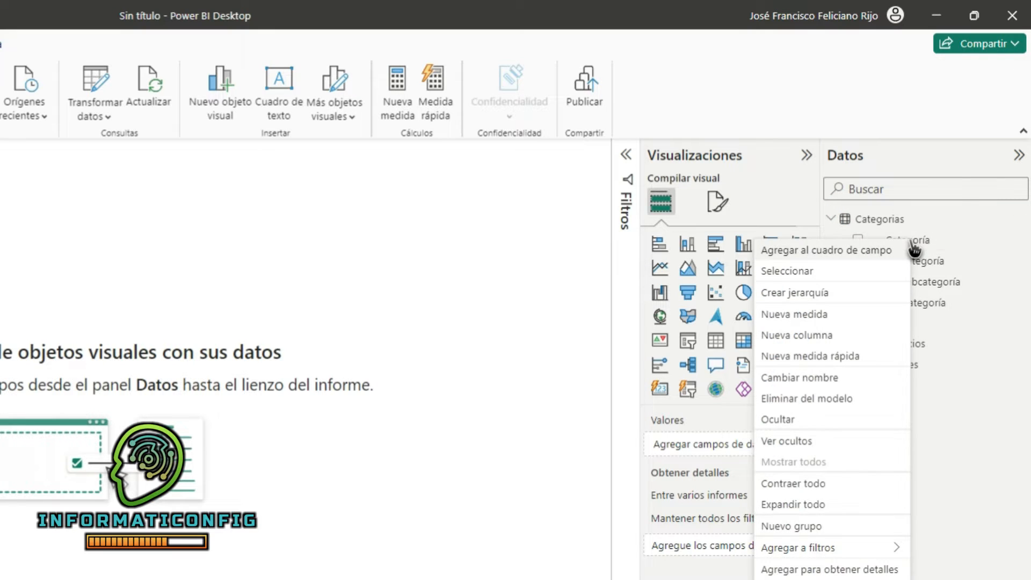
click(808, 293)
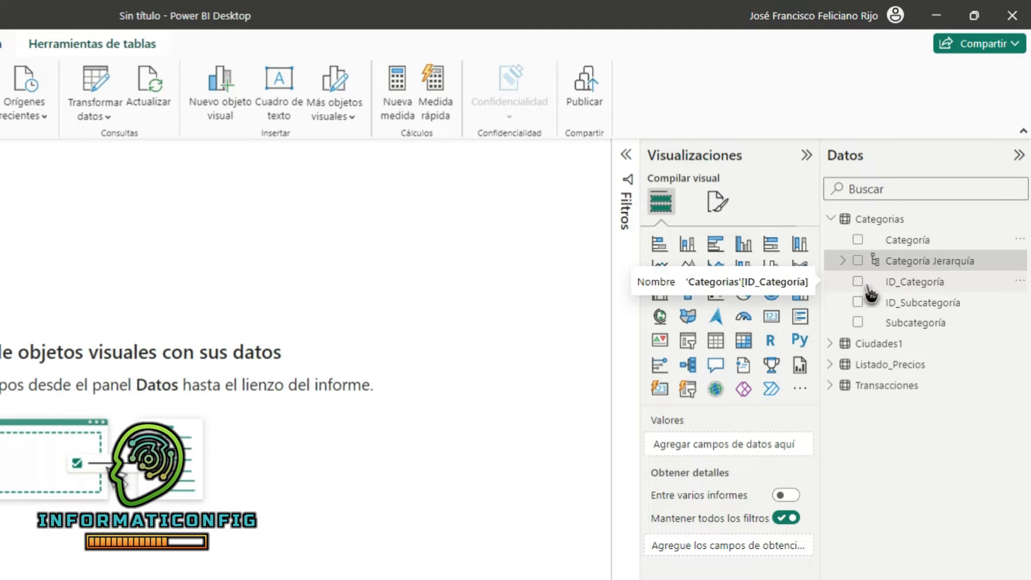
right_click(922, 328)
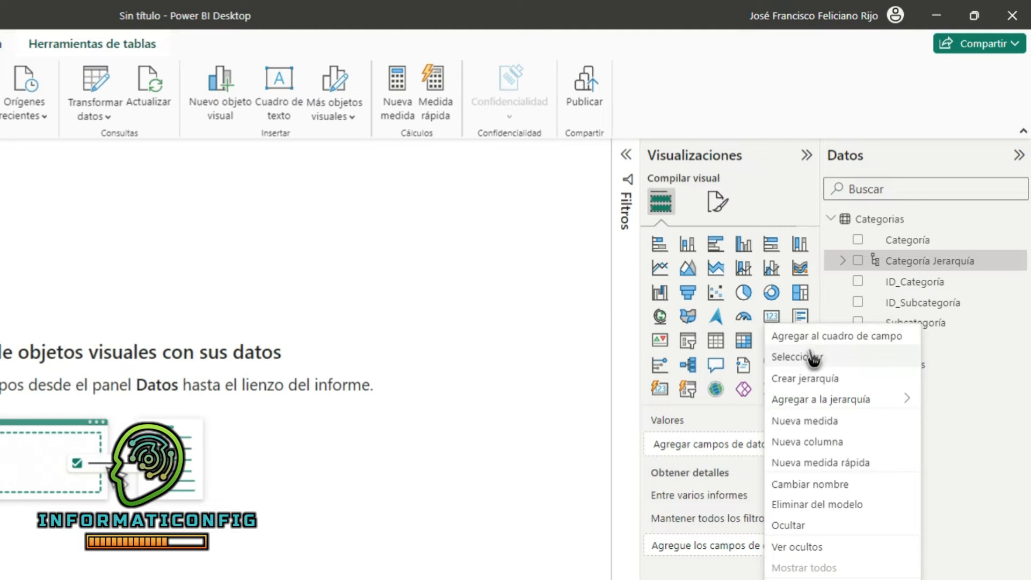
mouse_move(805, 407)
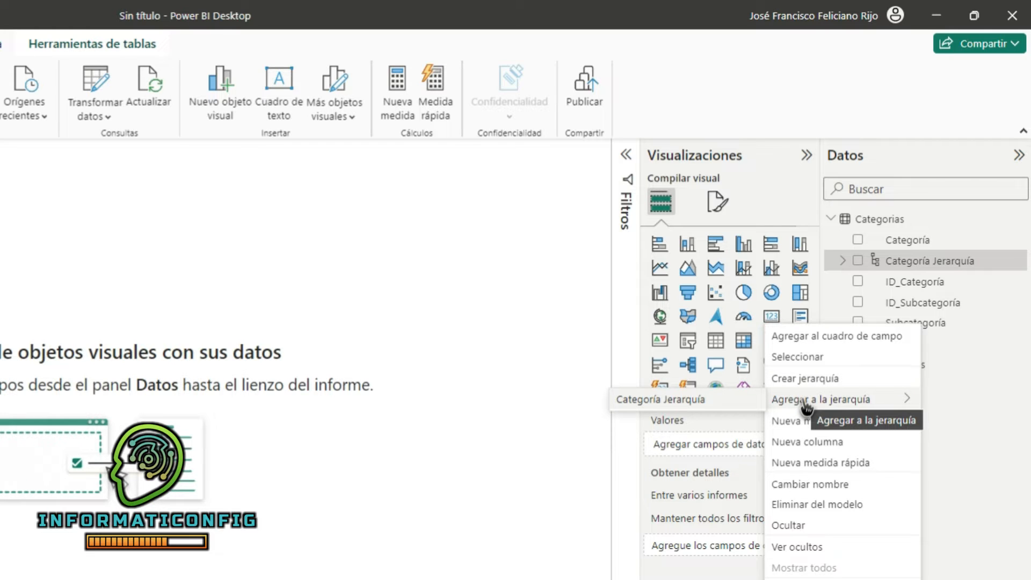
click(649, 406)
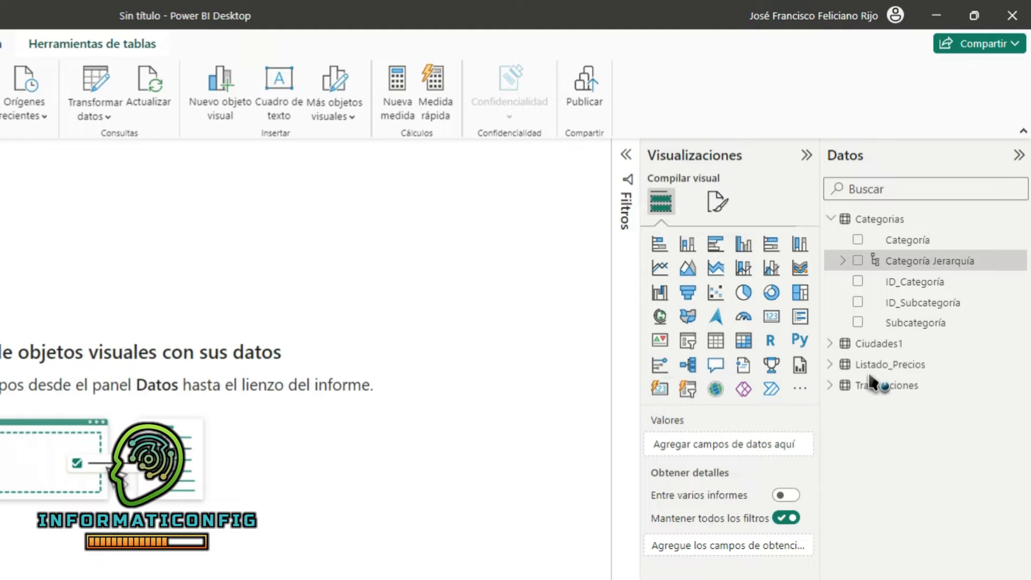
click(842, 260)
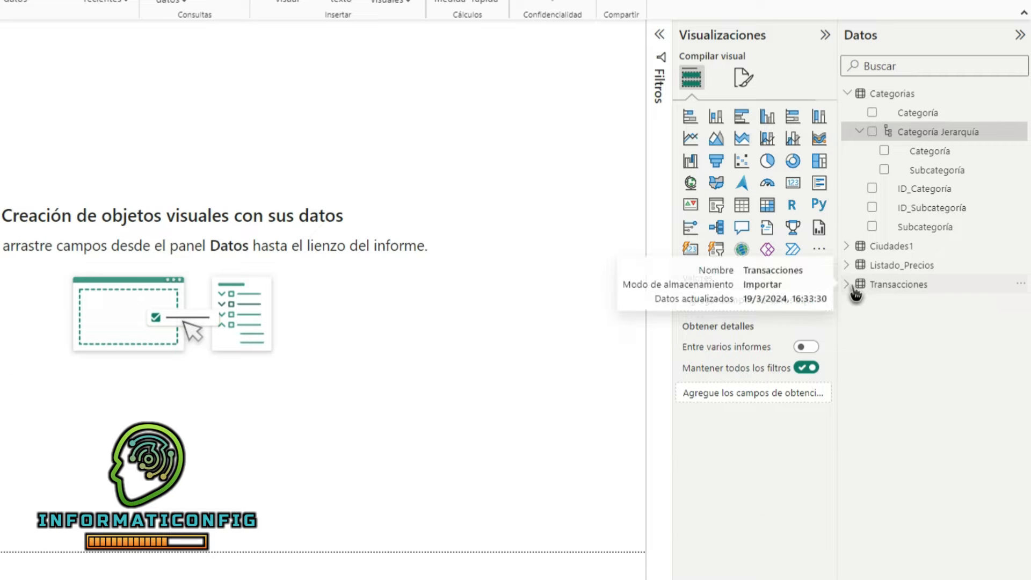
- Set the default summarization of the Transaccion column in the Transacciones table to No resumir
click(848, 284)
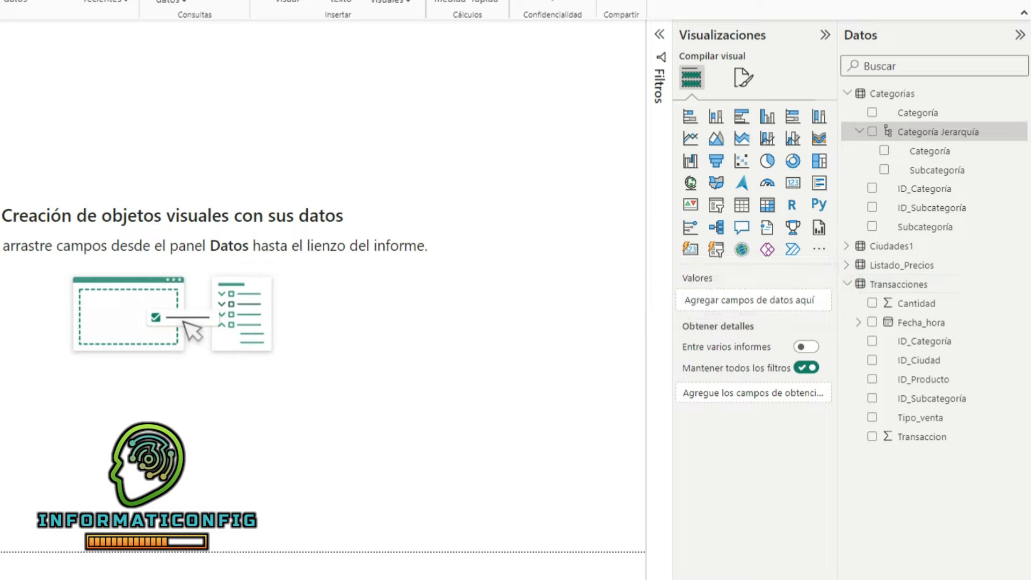
click(912, 439)
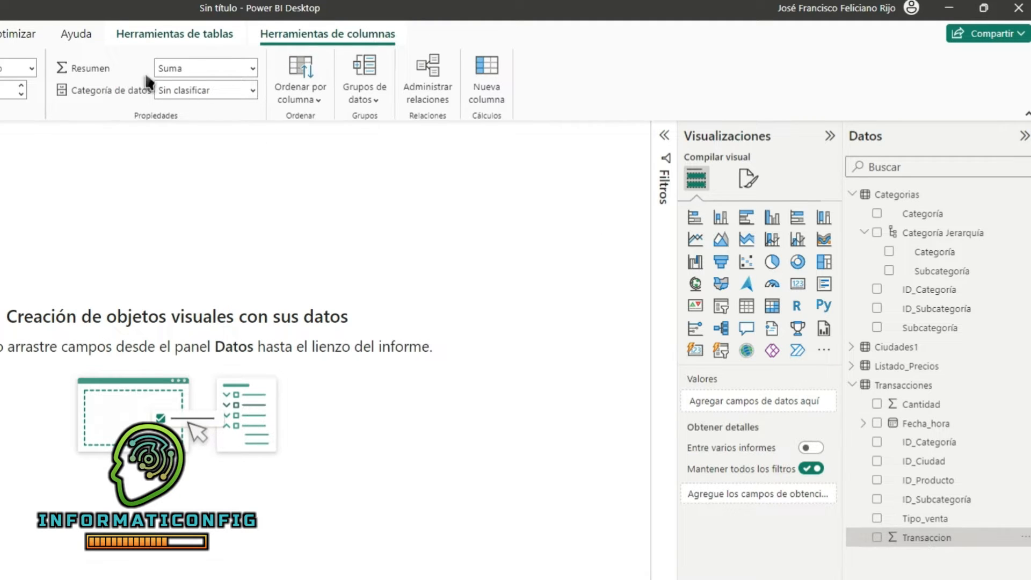
click(253, 70)
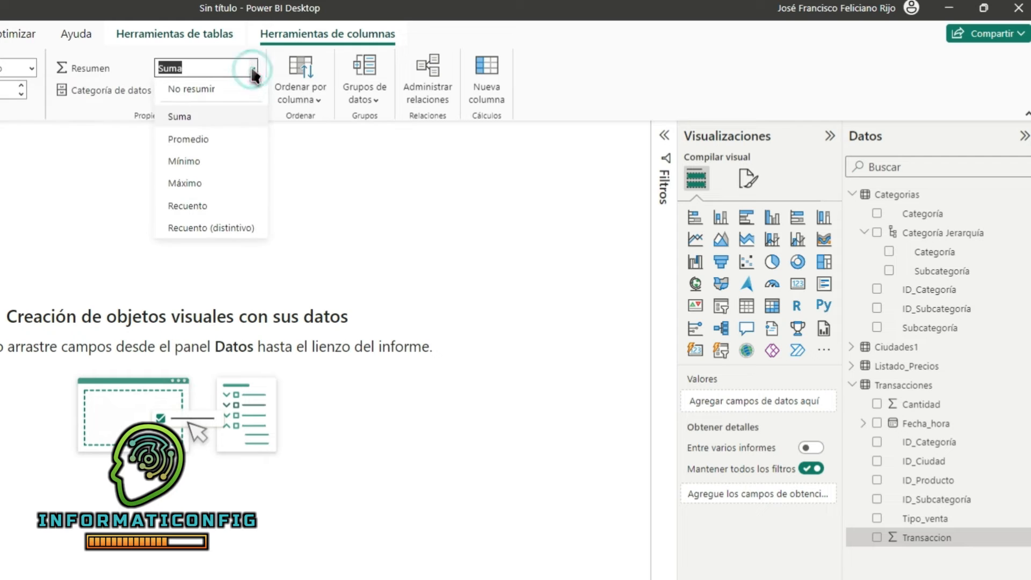
click(212, 92)
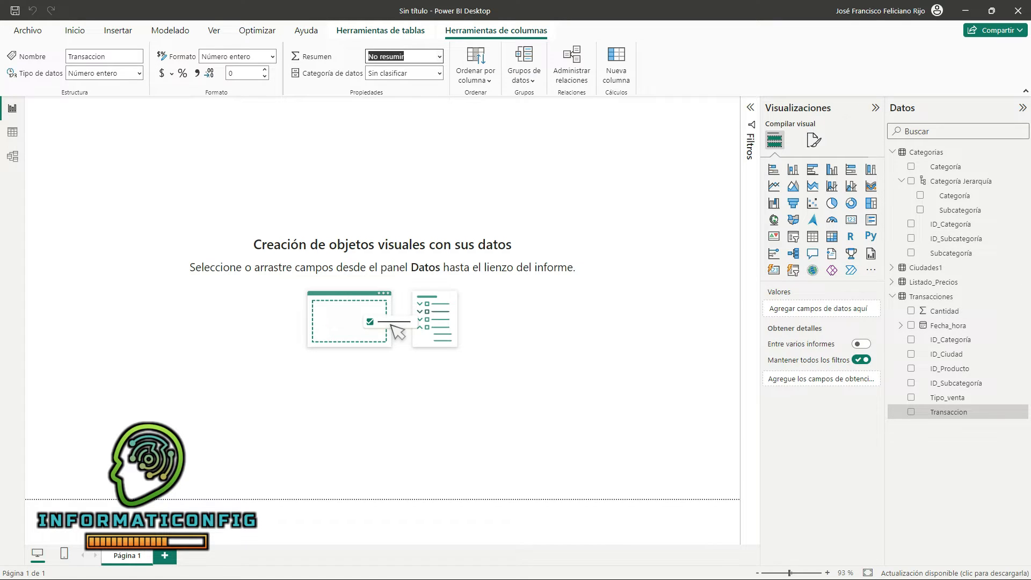
- Insert an empty Tabla visual on the report page and enlarge it to about double its width
drag(760, 209, 730, 211)
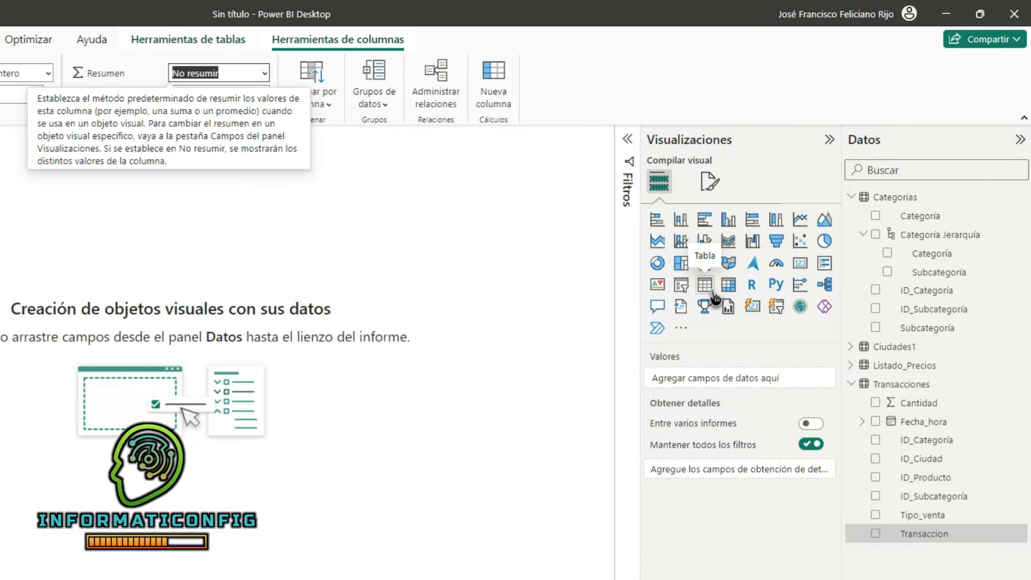
click(708, 289)
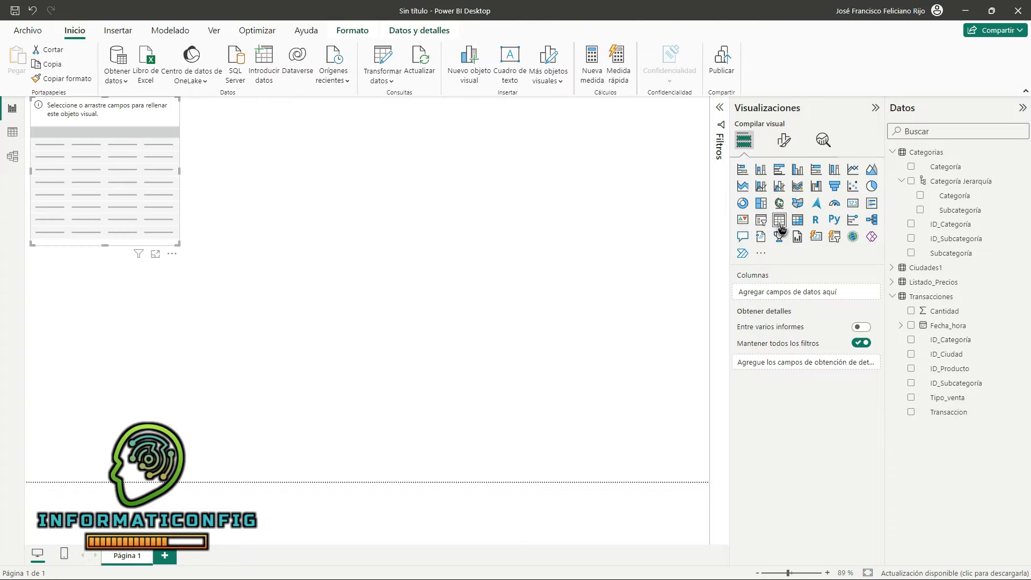
drag(179, 243, 344, 346)
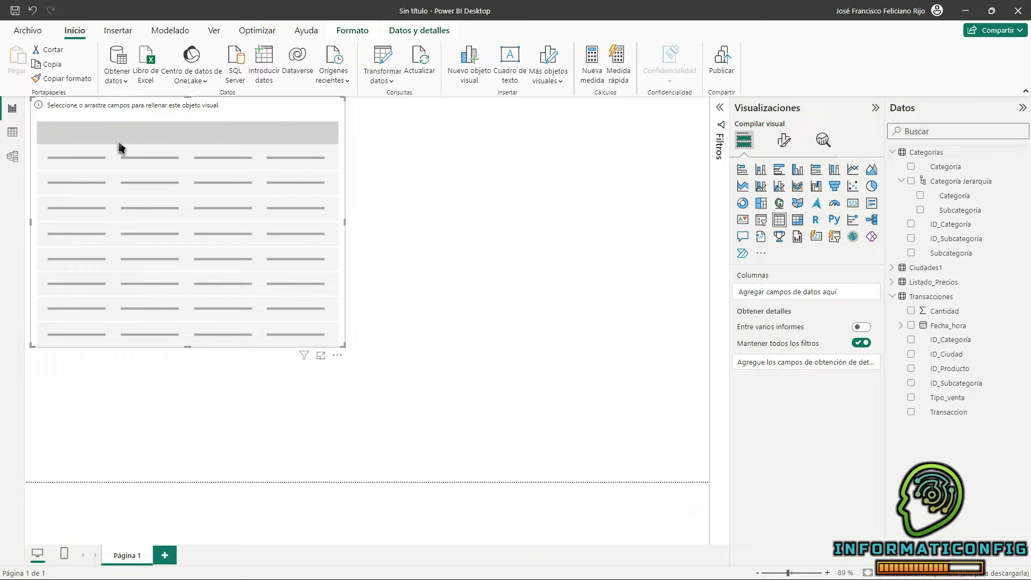
- Examine the rows and the Categoría column of the Categorias table in the table view, and return to the report
click(12, 134)
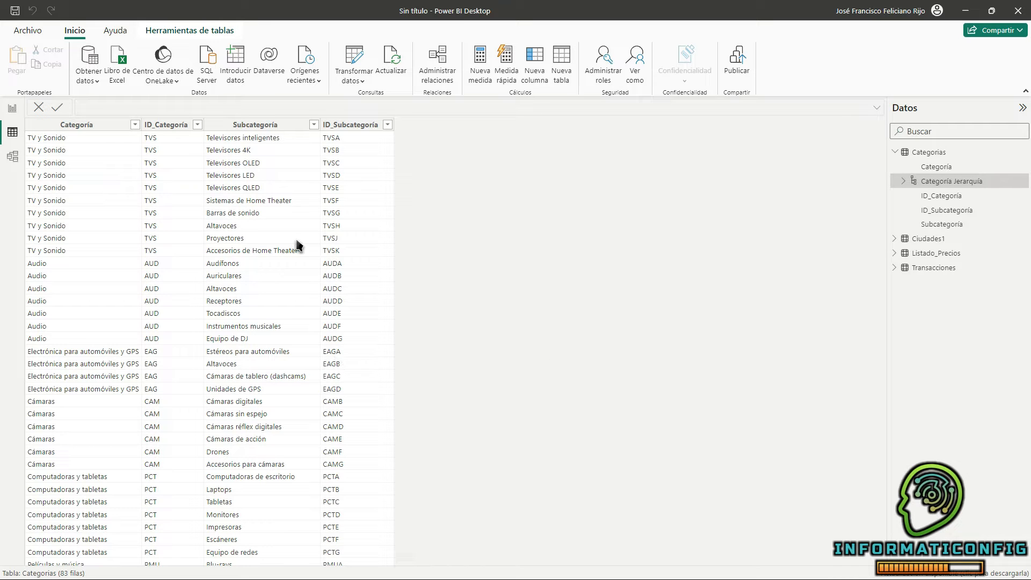
click(297, 245)
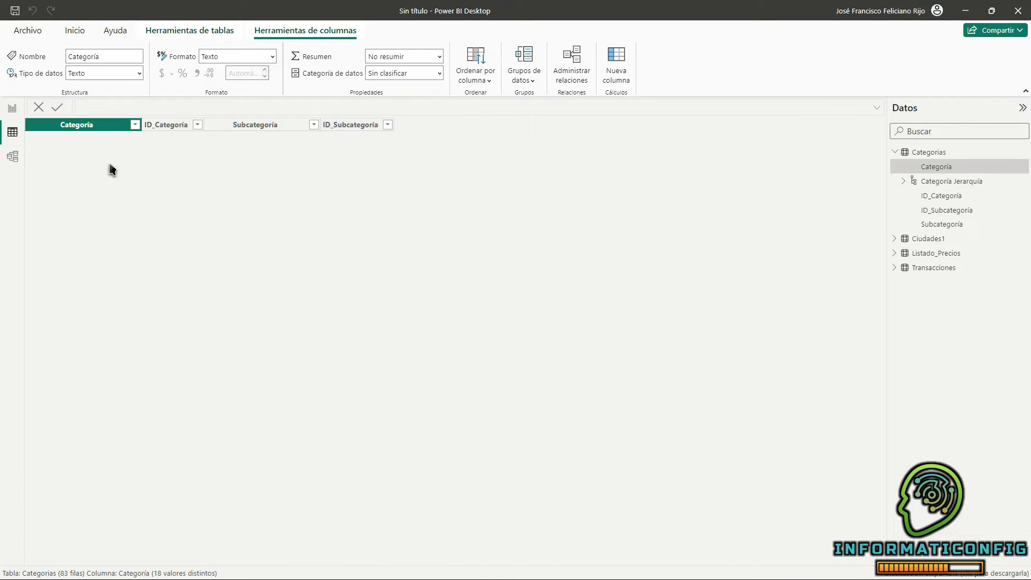
click(11, 108)
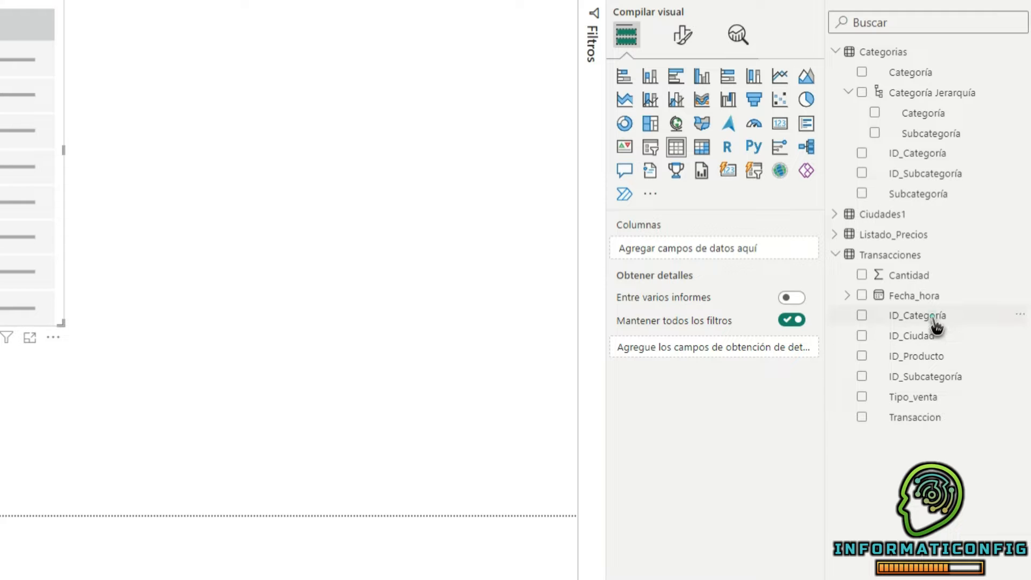
- Add ID_Categoría and Cantidad from Transacciones as columns of the table visual and enlarge the visual further
drag(934, 316, 724, 259)
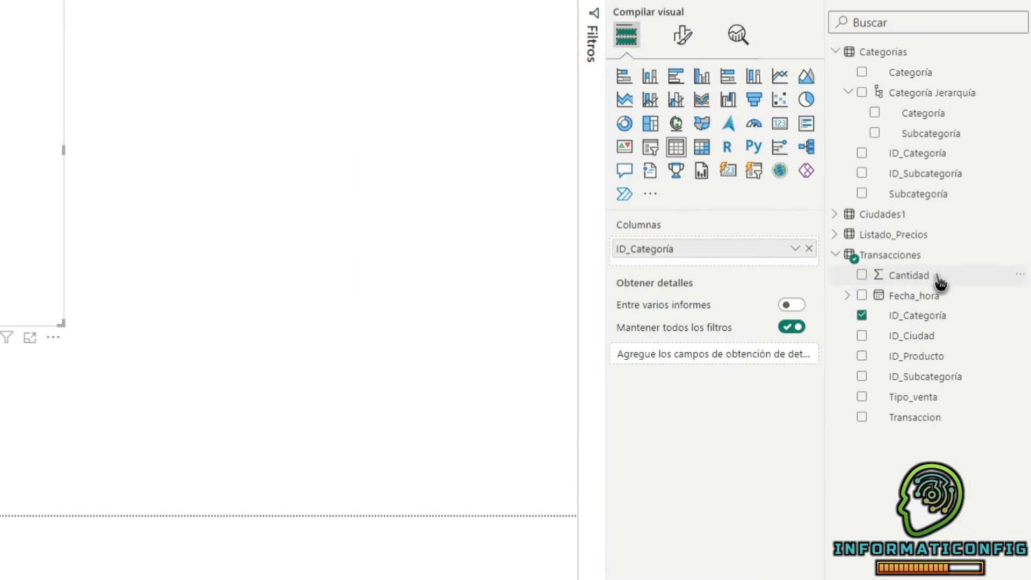
drag(907, 281, 682, 254)
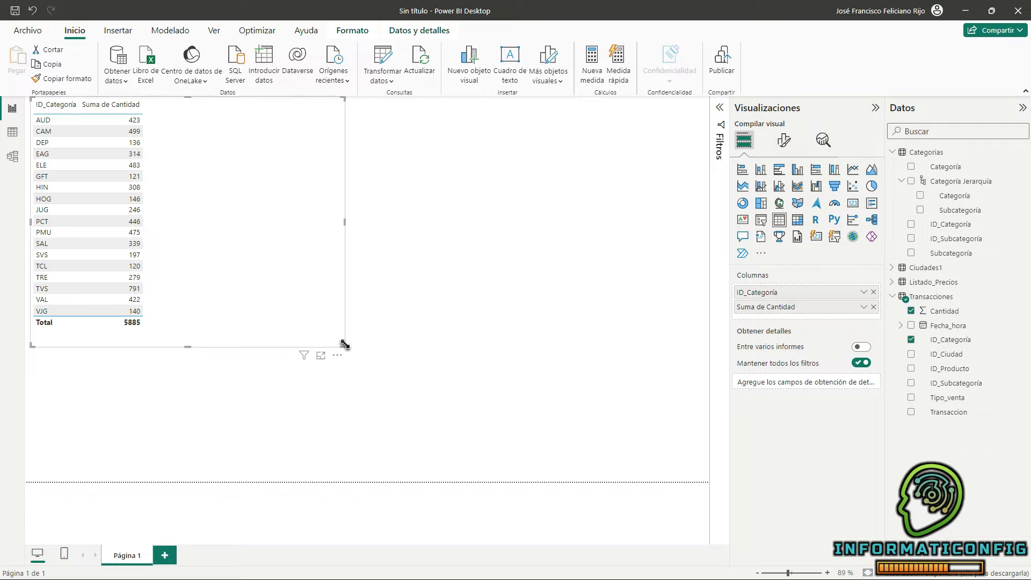
drag(358, 345, 425, 384)
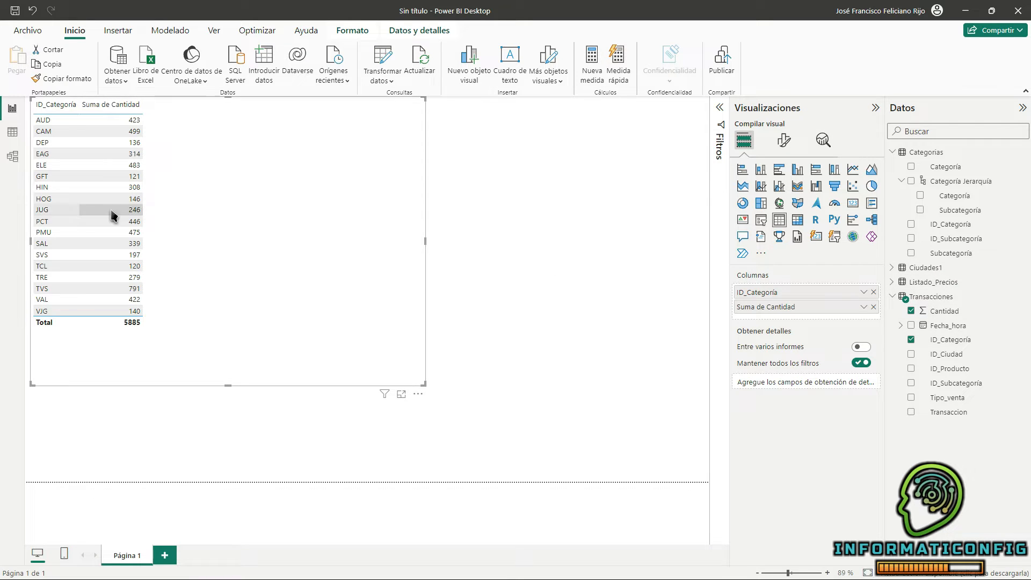
- Replace the ID_Categoría column of the table visual with Categoría from the Categorias table, placed before Suma de Cantidad
click(873, 292)
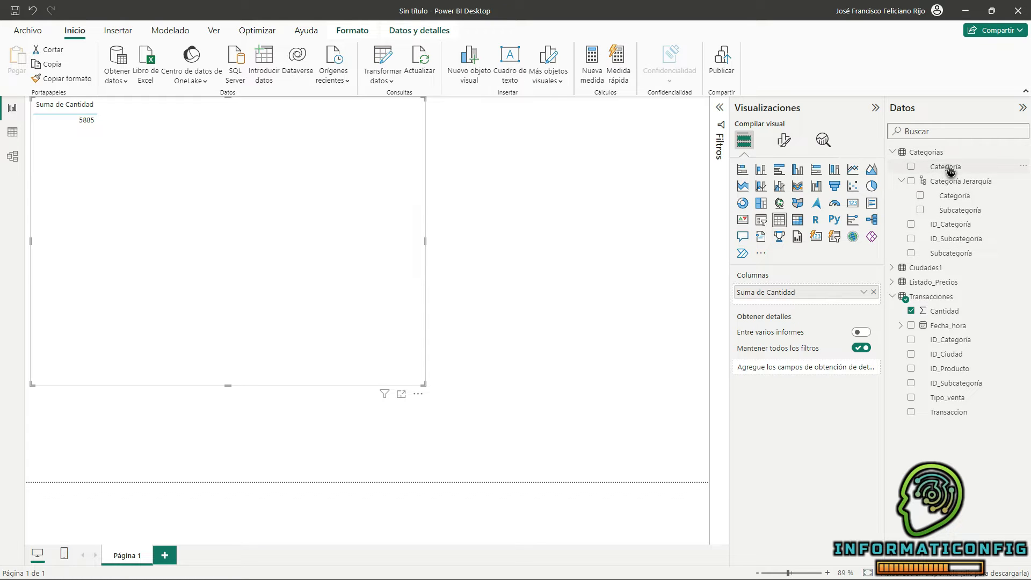
drag(950, 171, 804, 305)
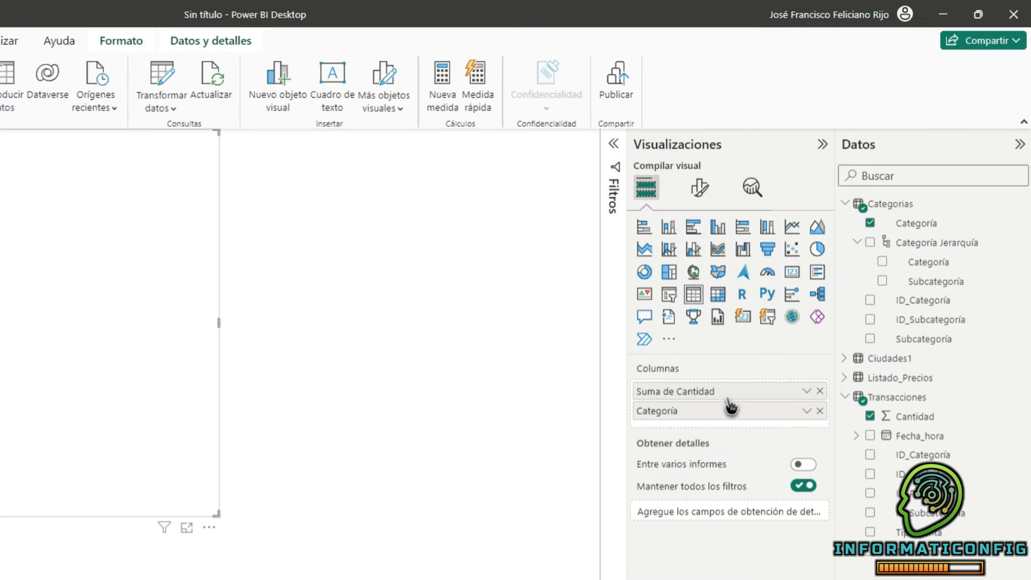
drag(713, 400, 712, 427)
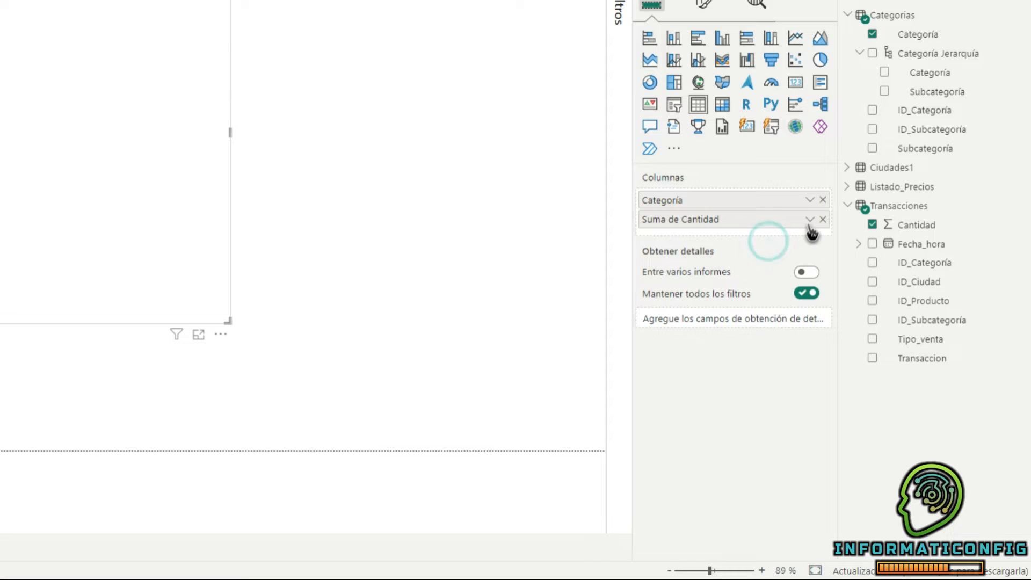
- Try the Promedio, Mínimo and Máximo aggregations on the Cantidad column of the table visual, and return it to Suma
click(809, 220)
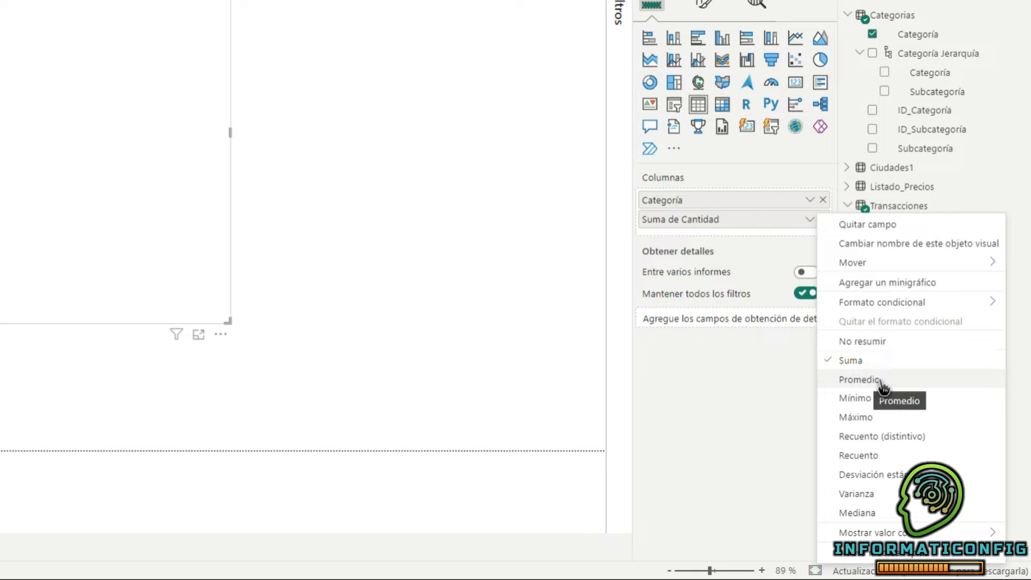
click(864, 379)
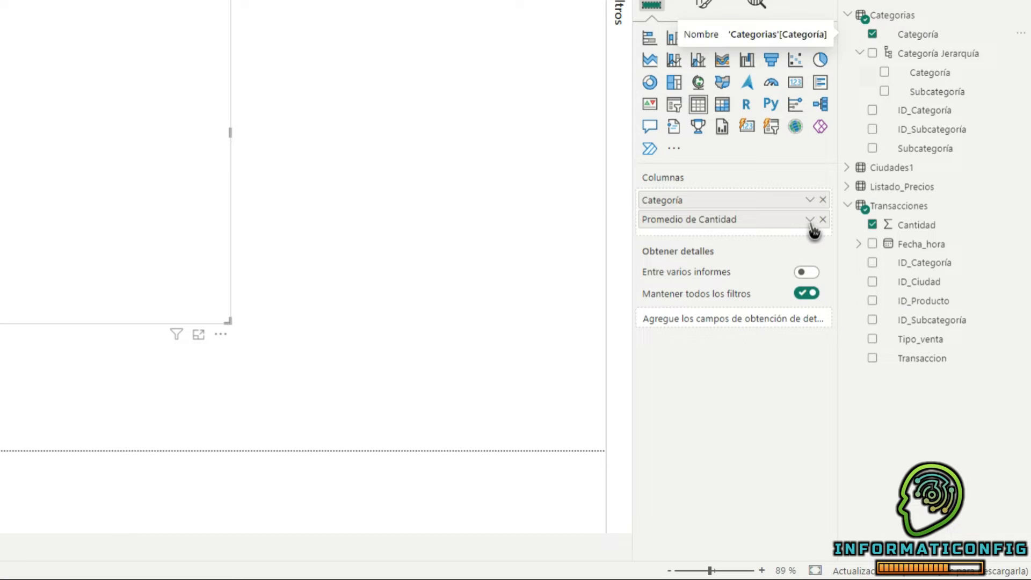
click(810, 220)
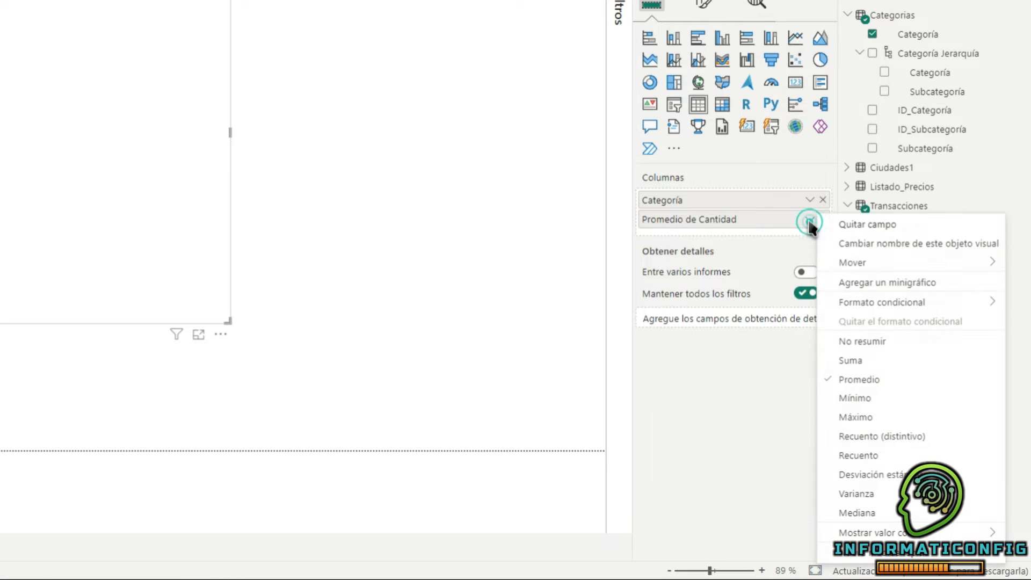
click(863, 398)
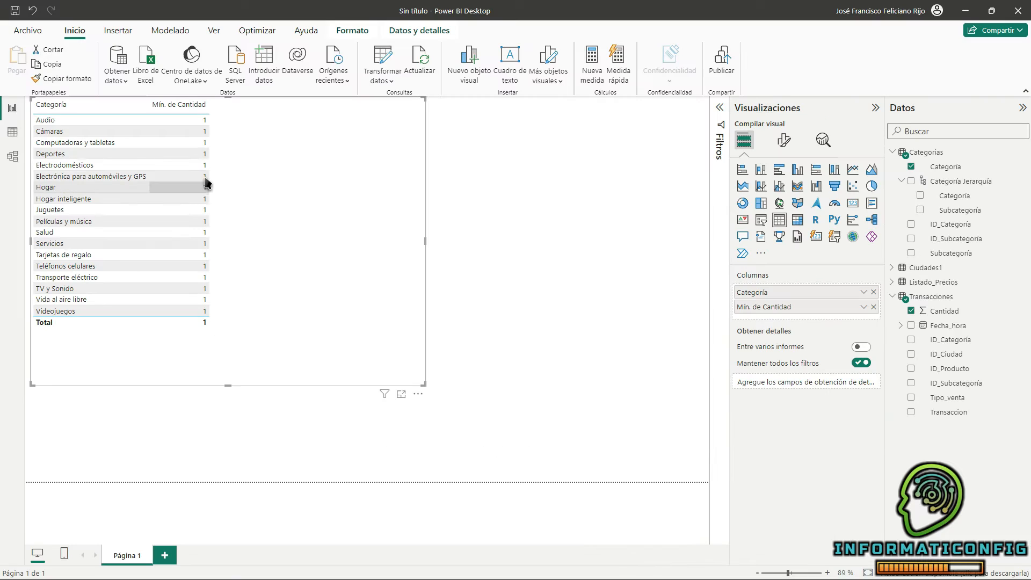
click(810, 219)
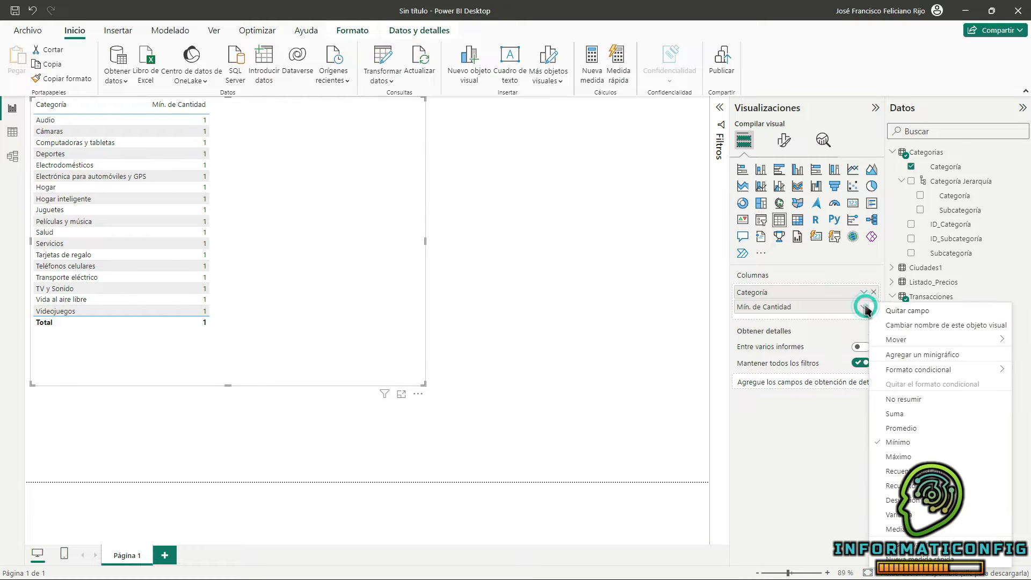
click(898, 457)
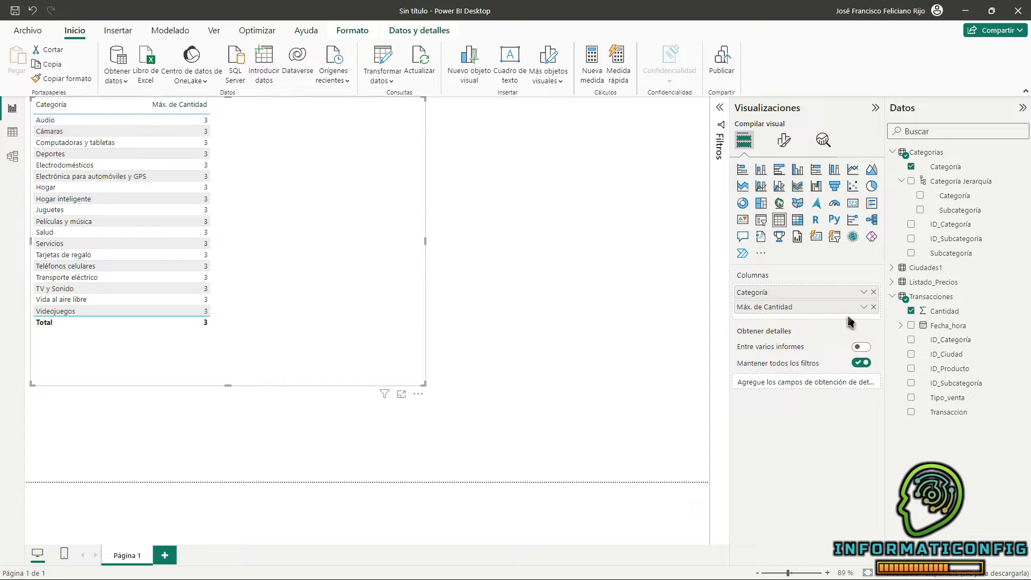
click(863, 309)
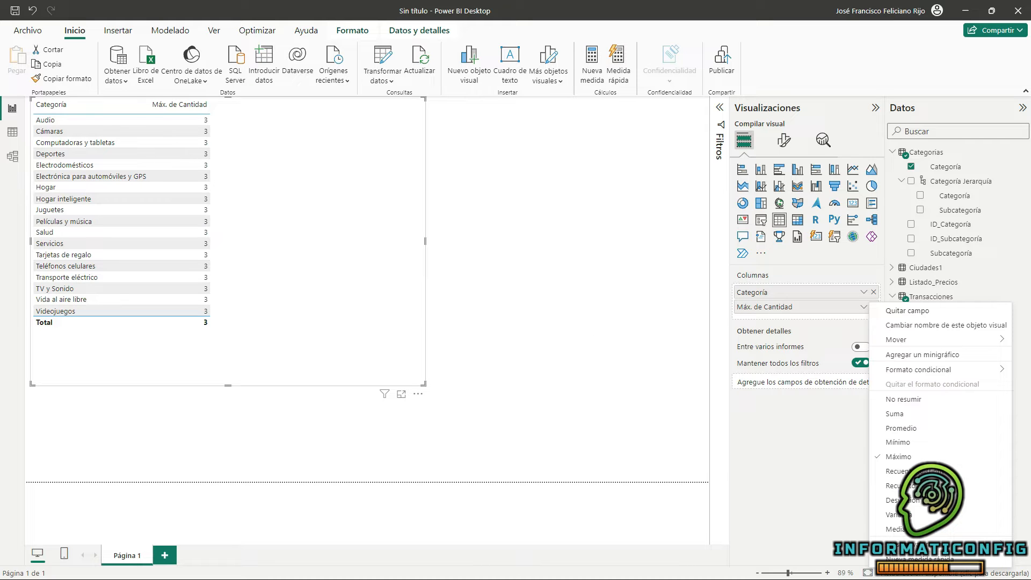
click(905, 417)
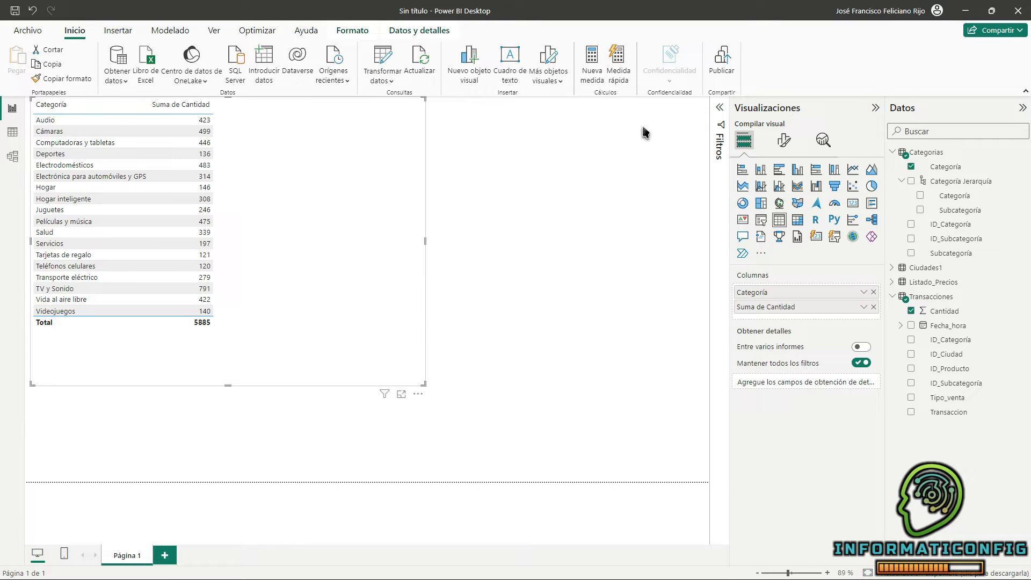
- Filter the table visual to items whose Suma de Cantidad es mayor que 300, and clear that filter again
click(722, 114)
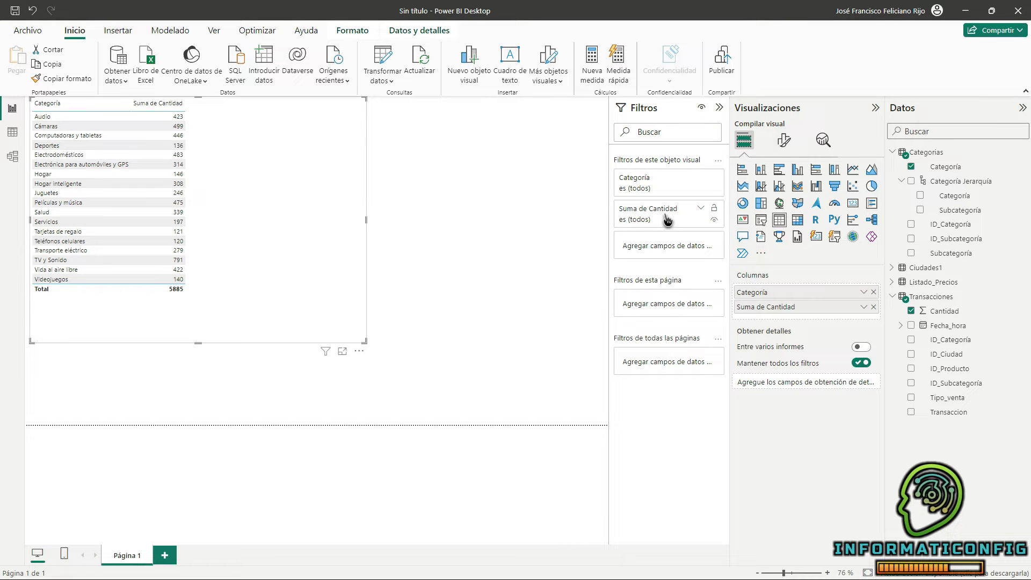
click(701, 209)
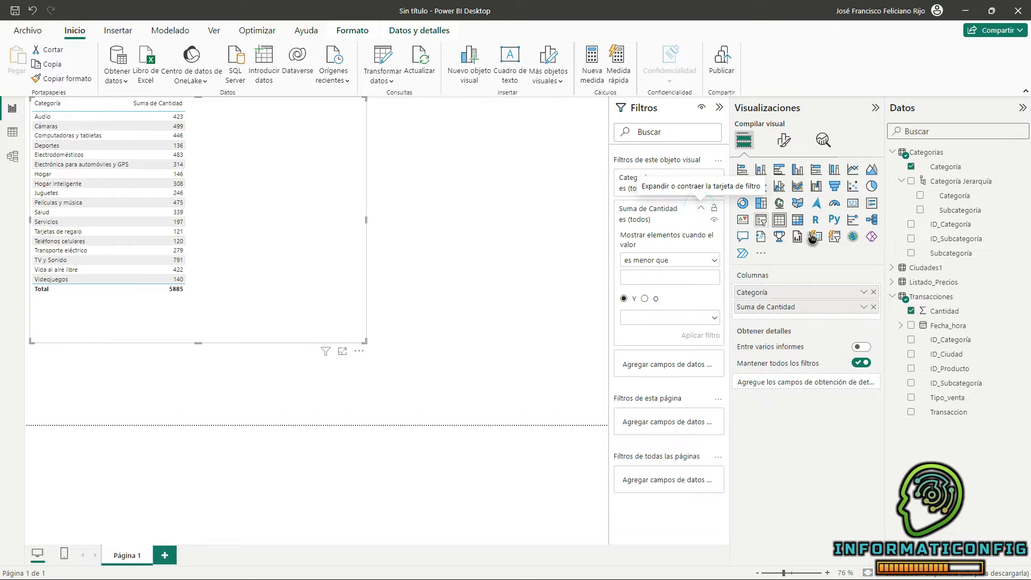
click(712, 262)
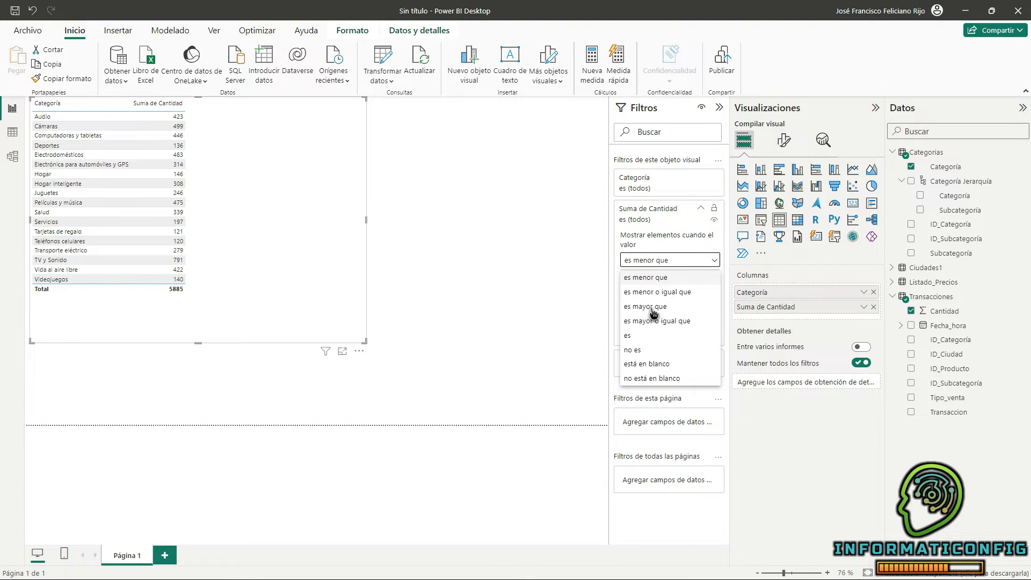
click(652, 307)
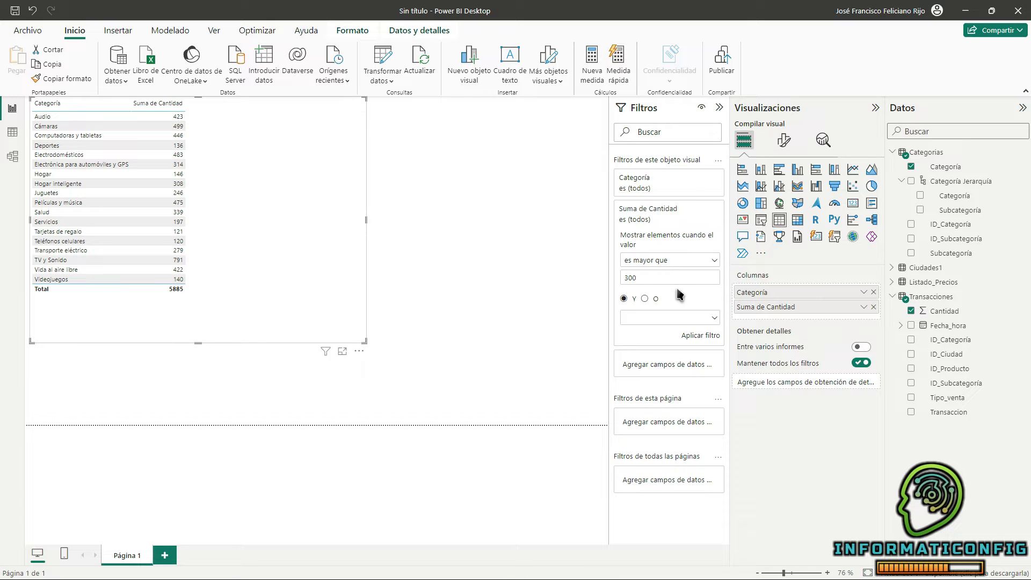
click(707, 337)
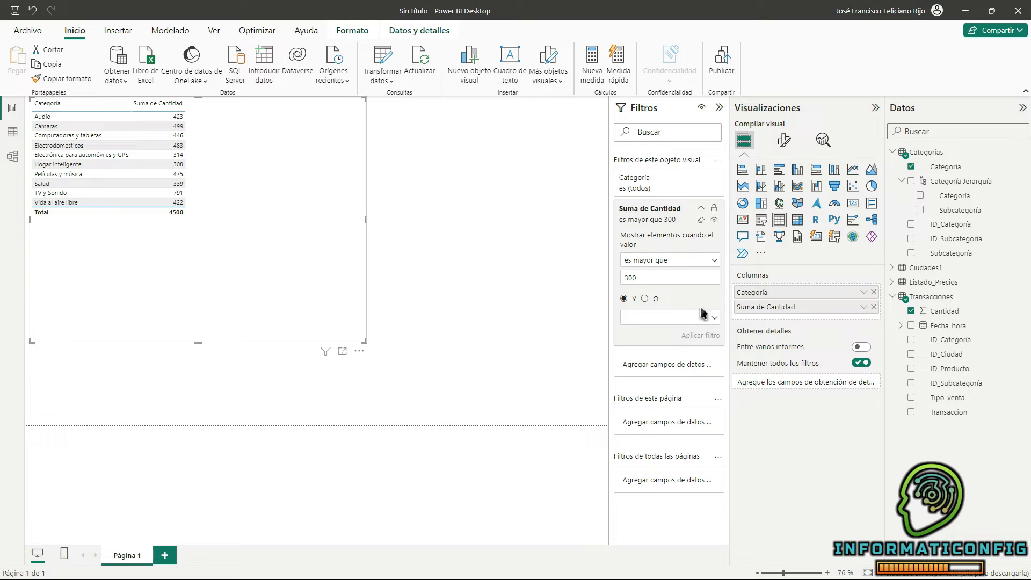
click(701, 221)
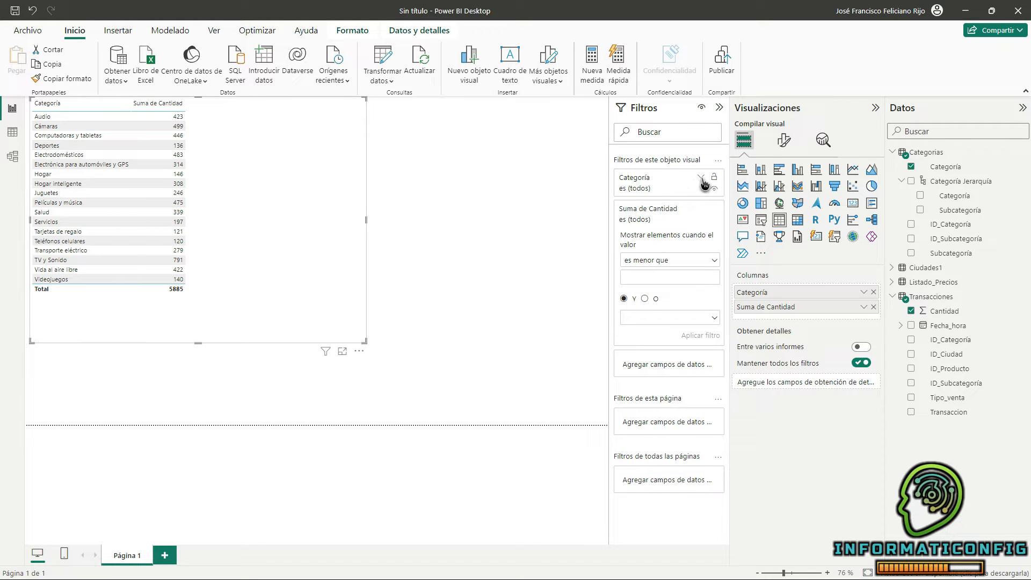
- Apply a Top N filter to Categoría that shows the Superior 5 items by Suma de Cantidad
click(702, 179)
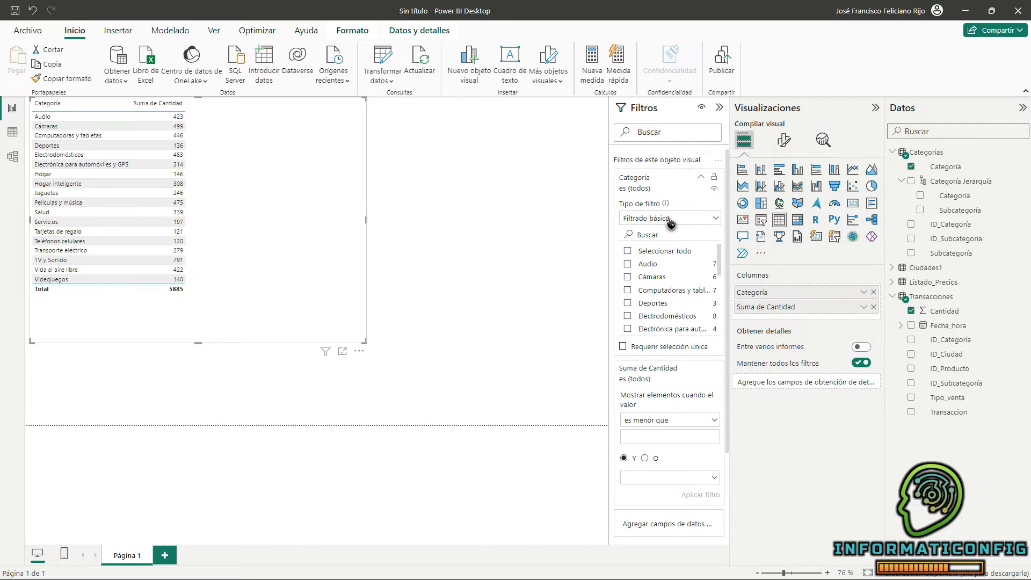
click(713, 218)
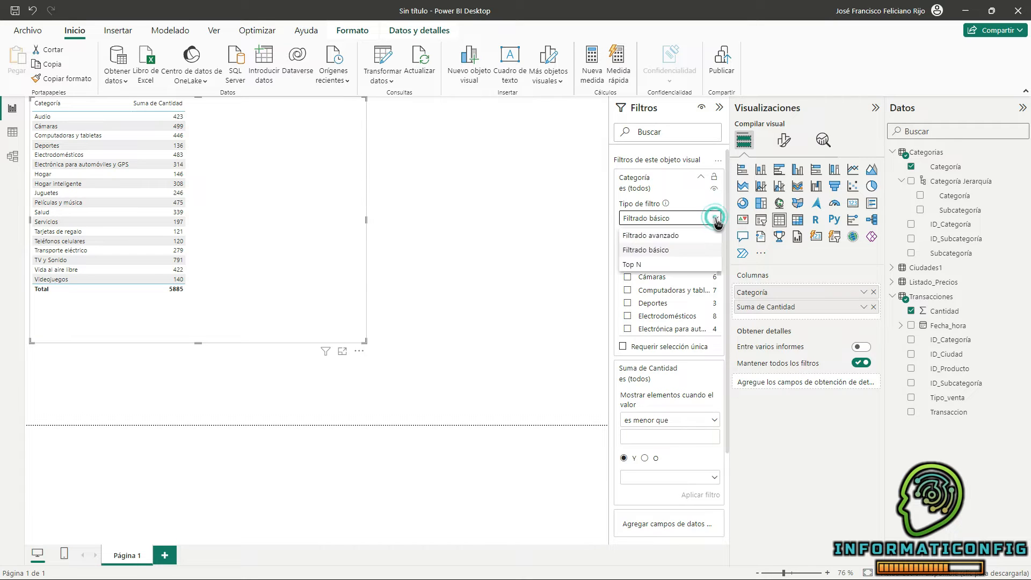
click(635, 264)
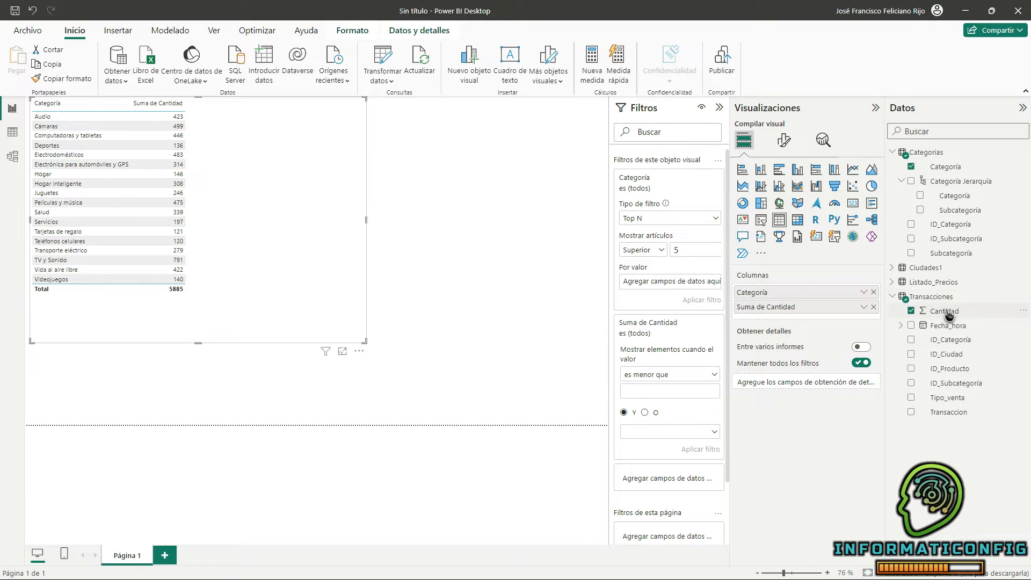
drag(943, 311, 712, 285)
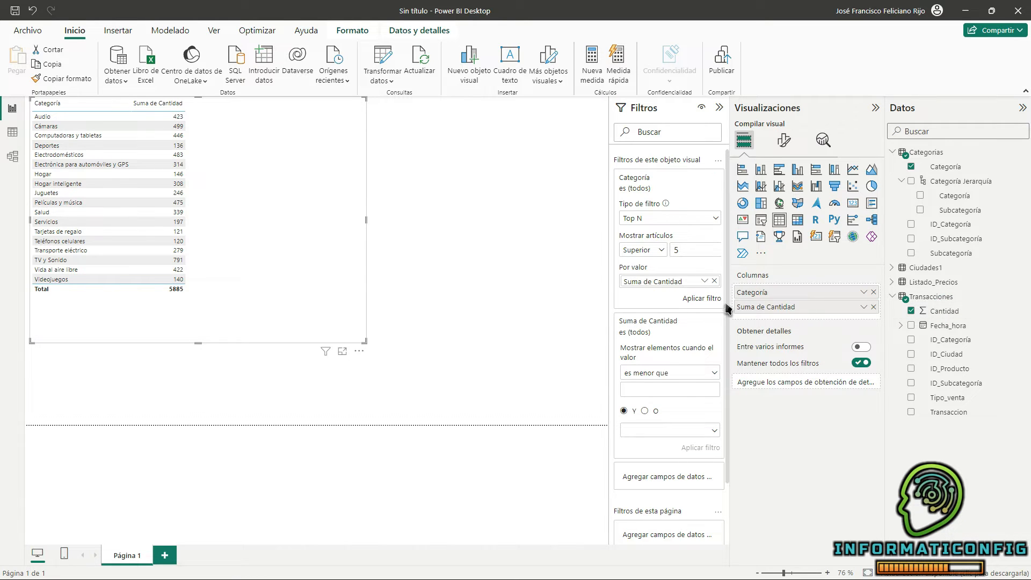
click(702, 297)
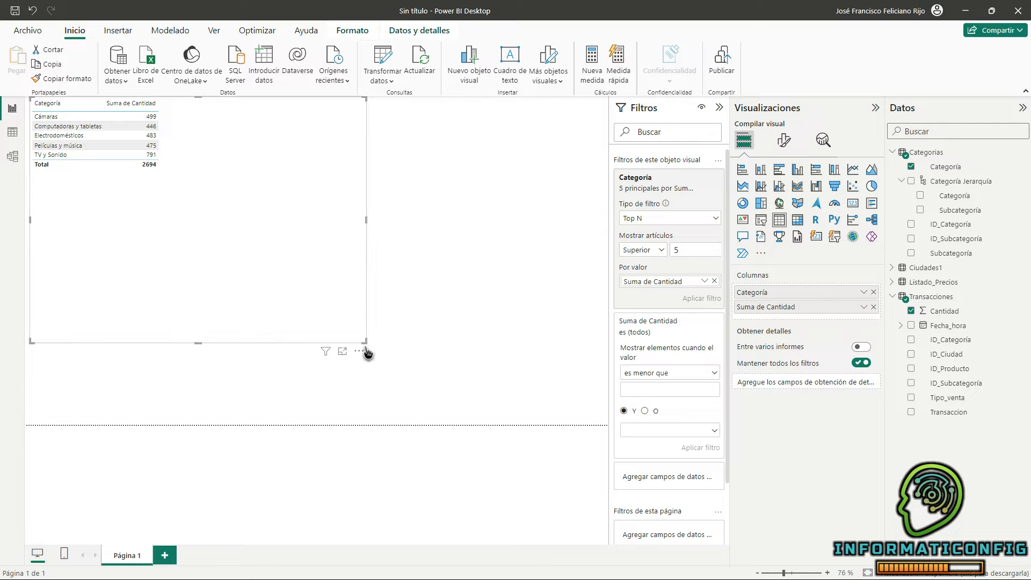
- Shrink the table visual to about three quarters of its width and sort it by Suma de Cantidad in ascending order
drag(365, 342, 276, 247)
click(273, 256)
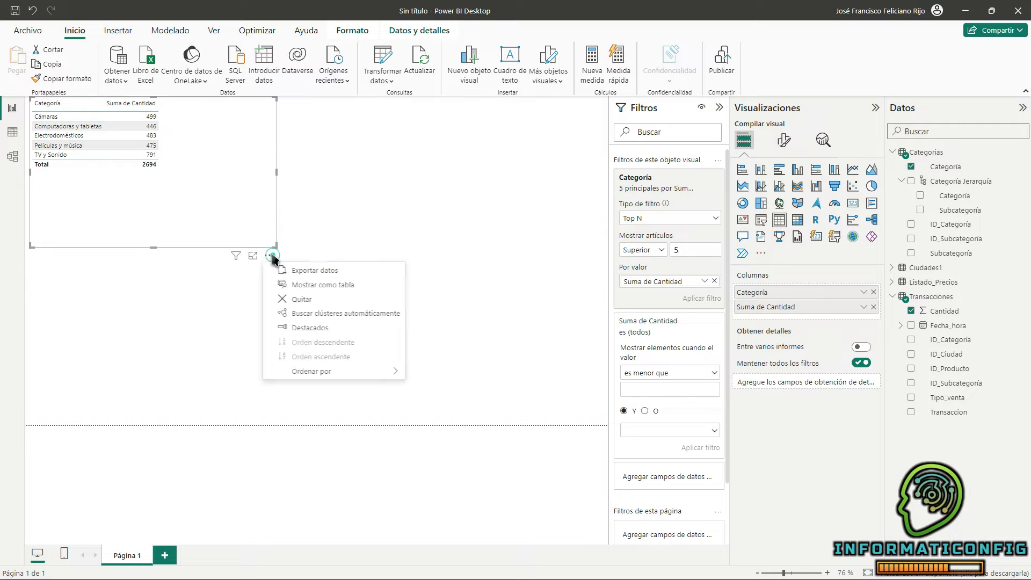
mouse_move(355, 376)
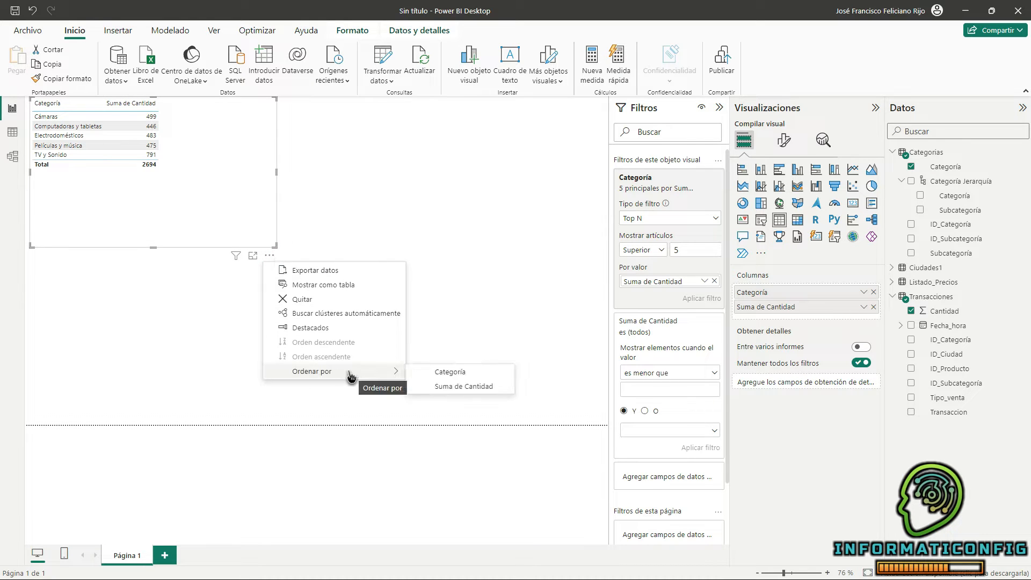
click(453, 385)
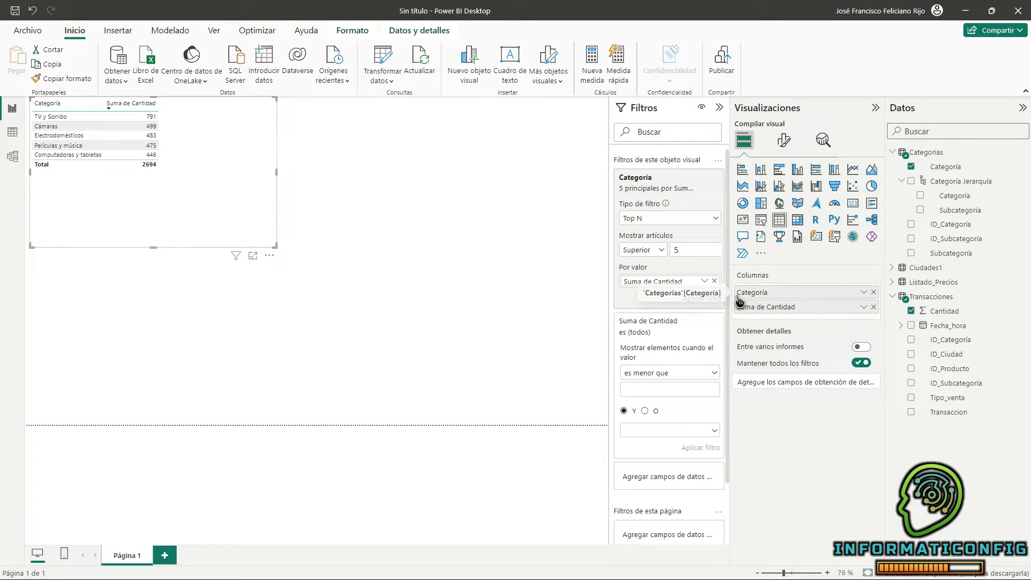
click(269, 255)
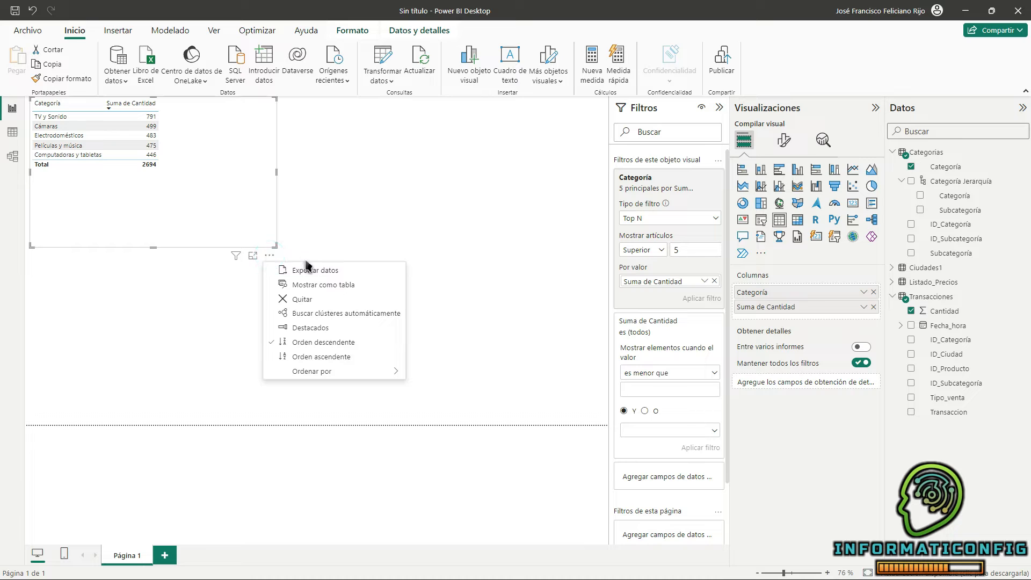
click(340, 356)
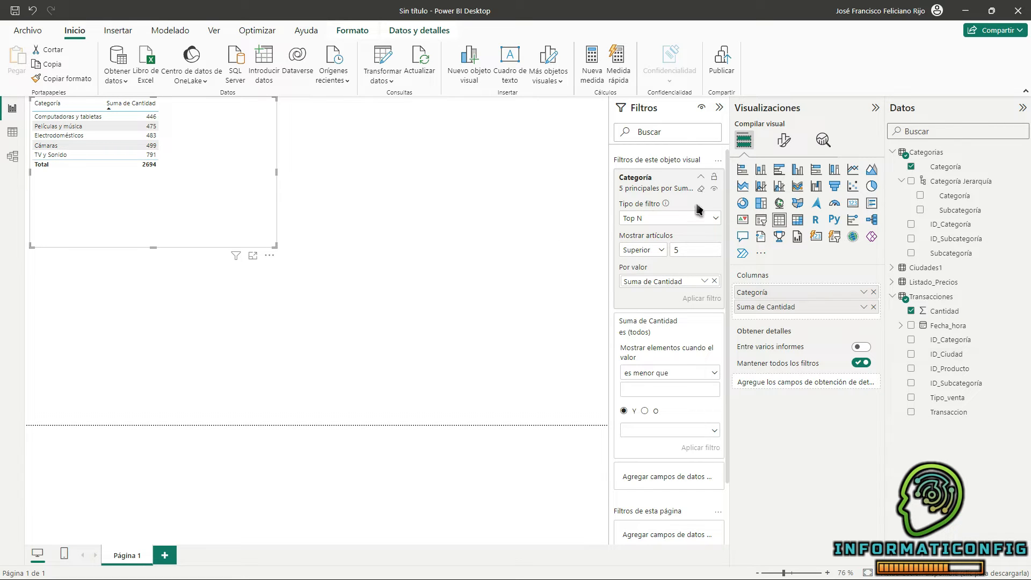
- Clear the Top N filter on Categoría and enlarge the table visual so that all categories fit
click(700, 189)
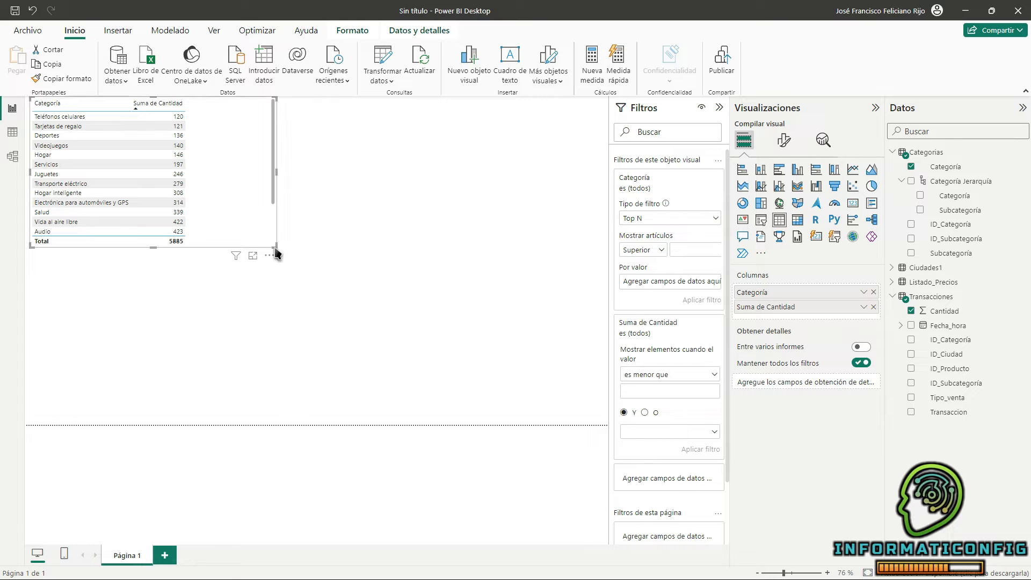
drag(275, 246, 322, 336)
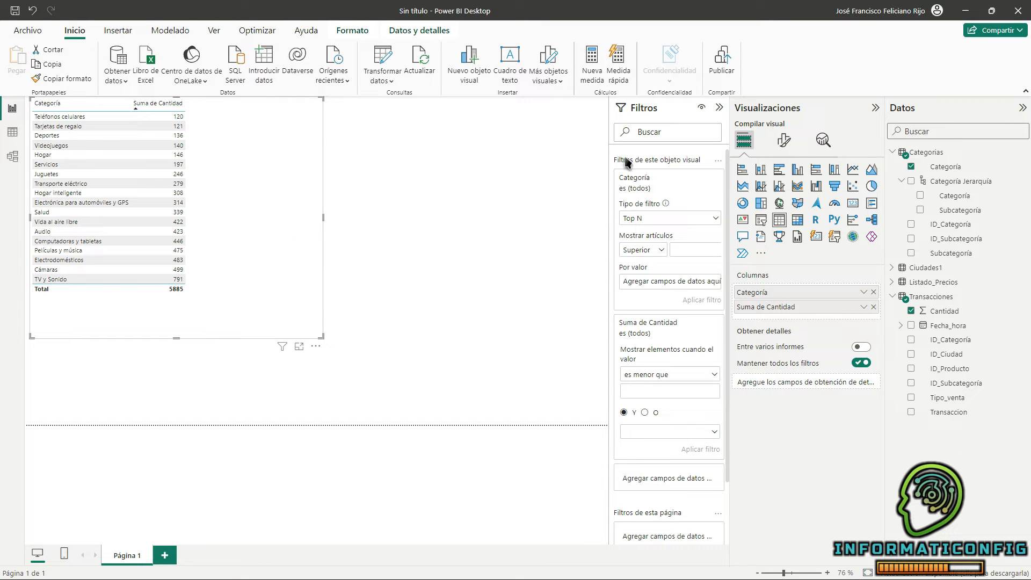
click(720, 109)
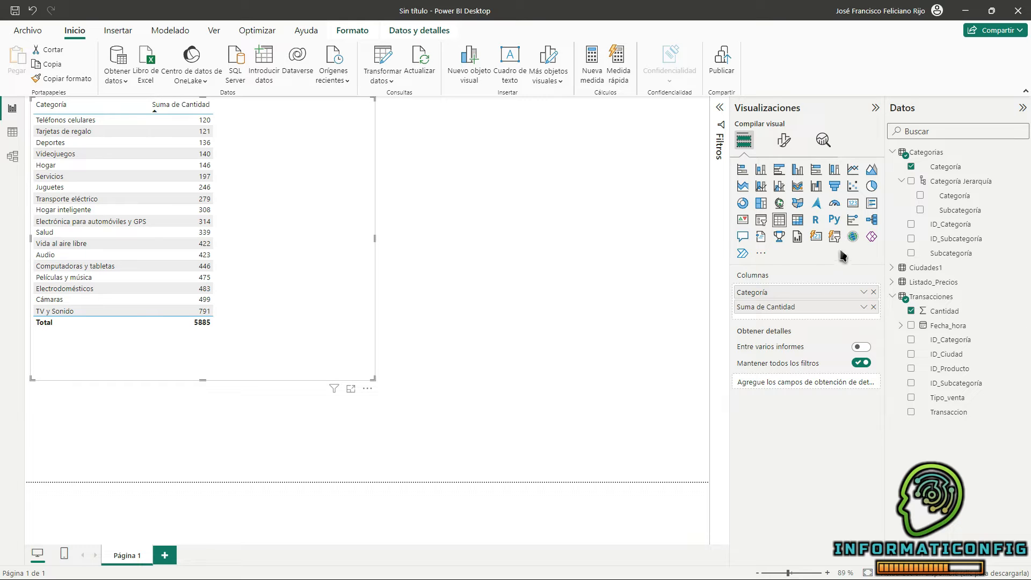
- Replace the table visual's columns with Categoría Jerarquía and Cantidad, and enlarge the visual down to the page's lower edge
click(873, 293)
click(874, 292)
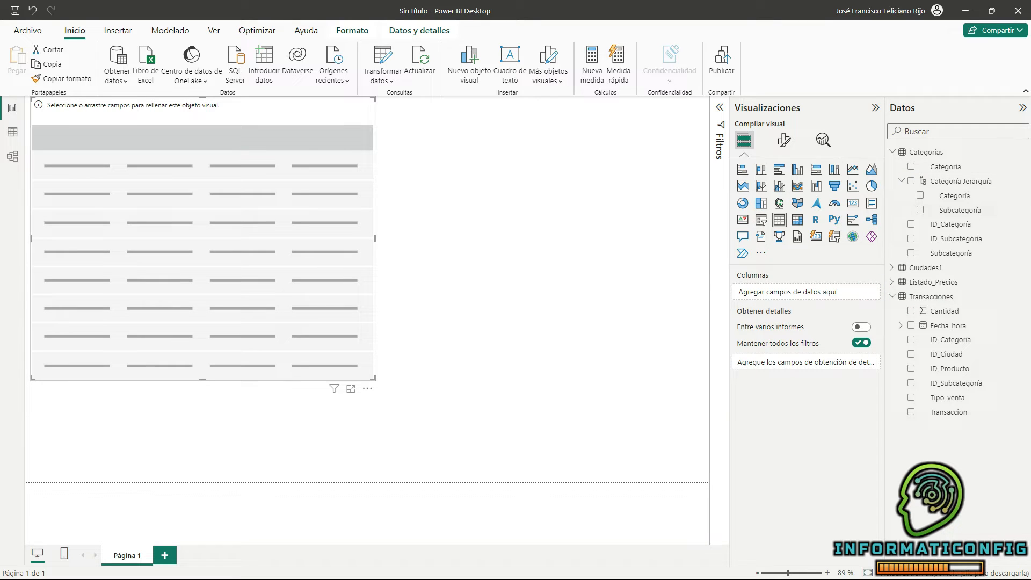
drag(951, 187, 798, 297)
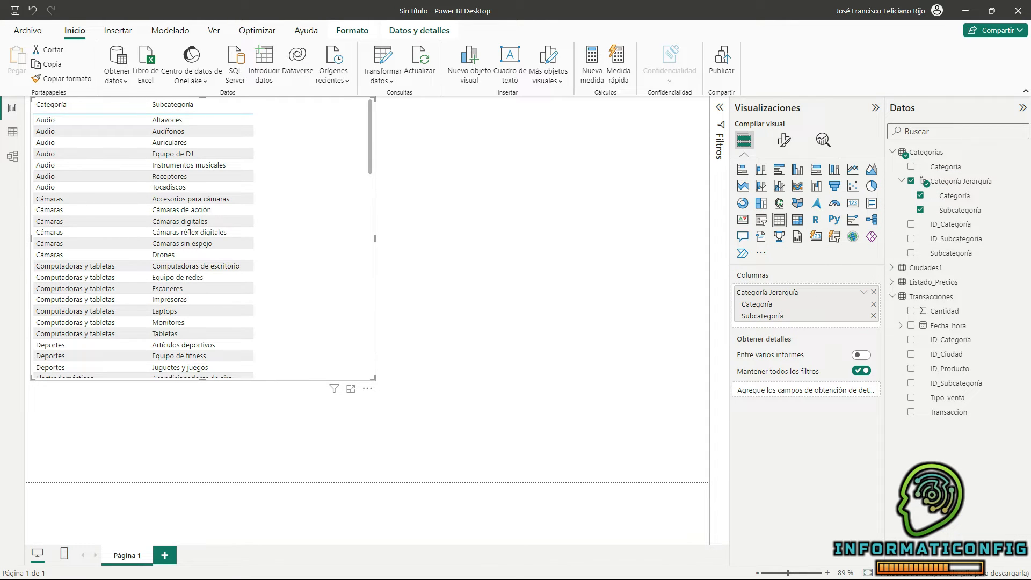
drag(952, 316, 808, 325)
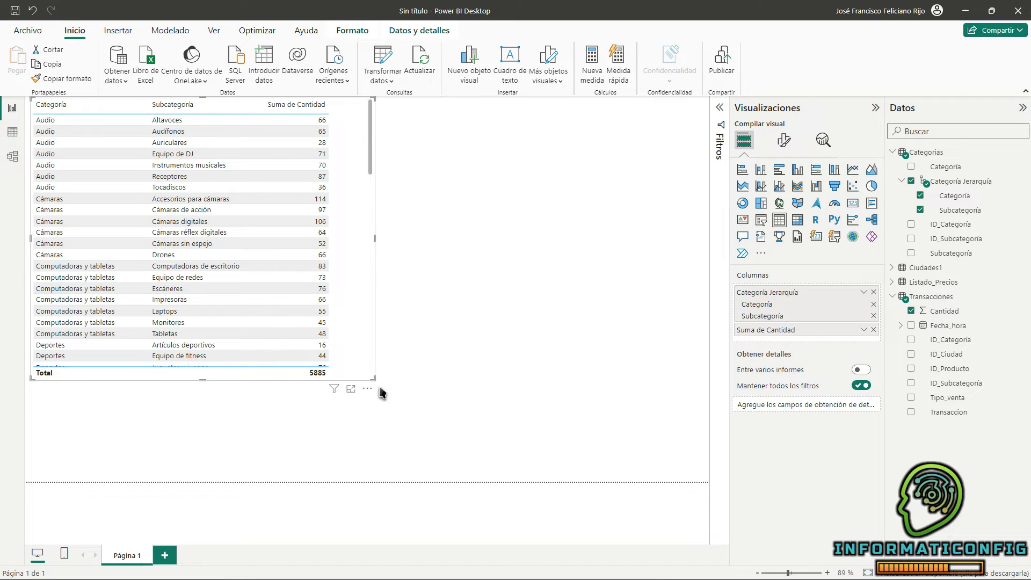
drag(374, 380, 490, 481)
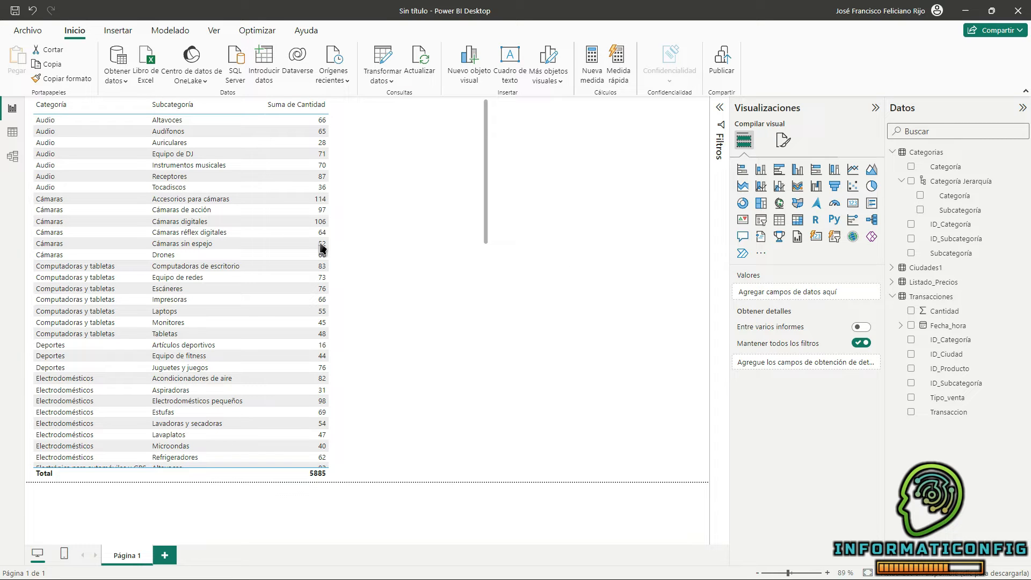
- Try Ciudad from the Ciudades1 table as the last column of the table visual, and remove it again
click(262, 228)
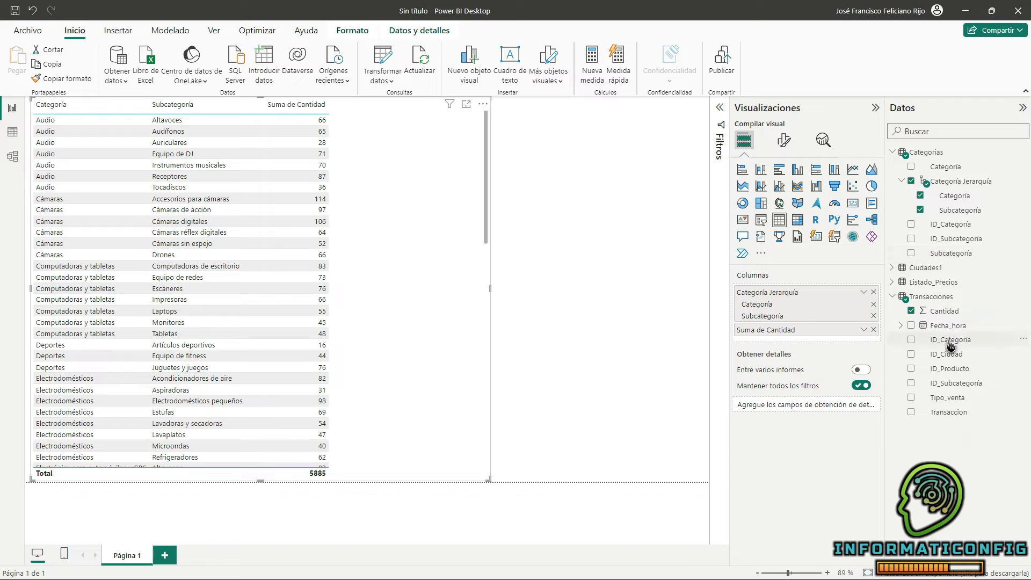
click(893, 269)
drag(949, 283, 808, 331)
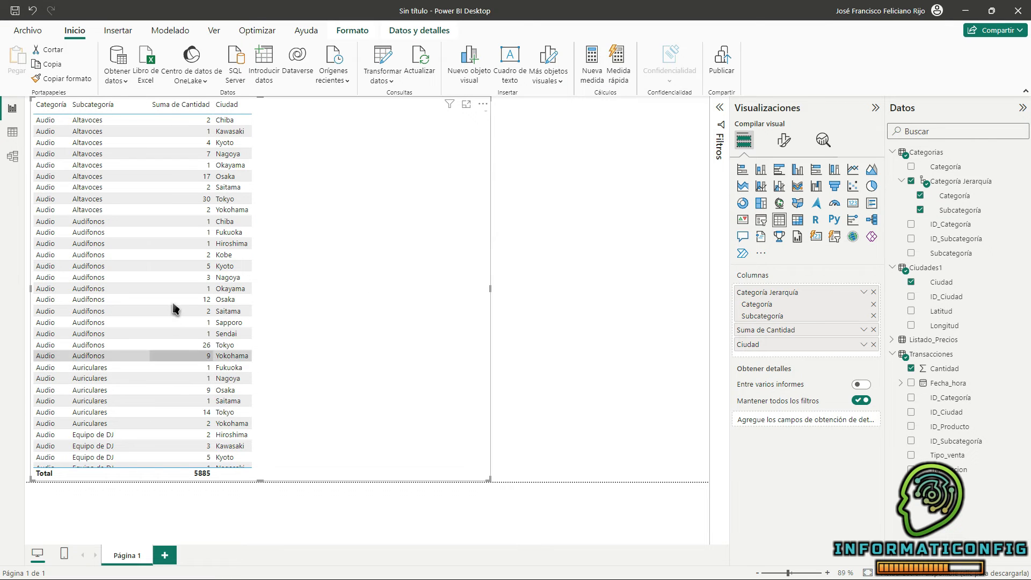
scroll(175, 306, down, 10)
scroll(175, 288, up, 10)
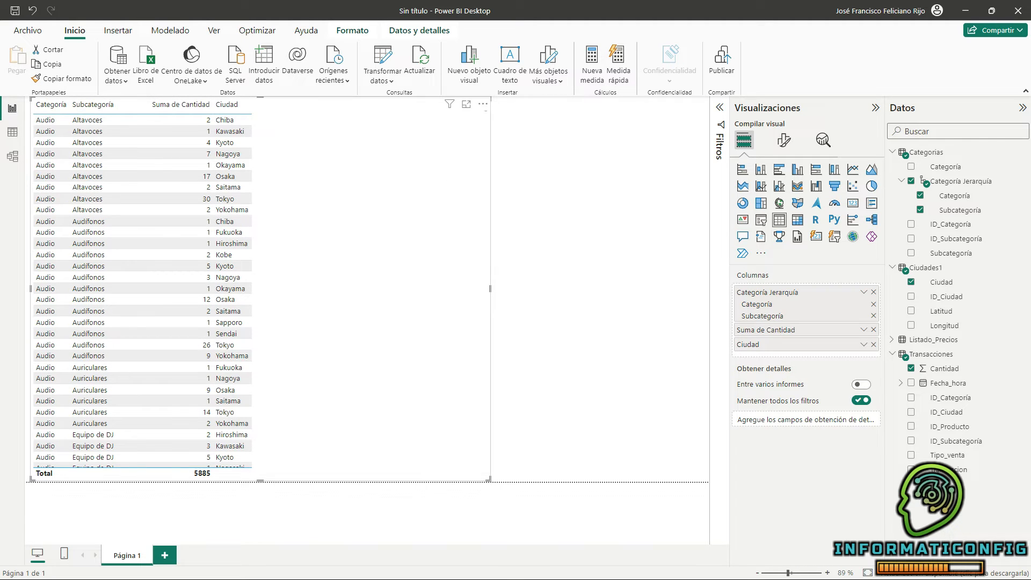
click(874, 345)
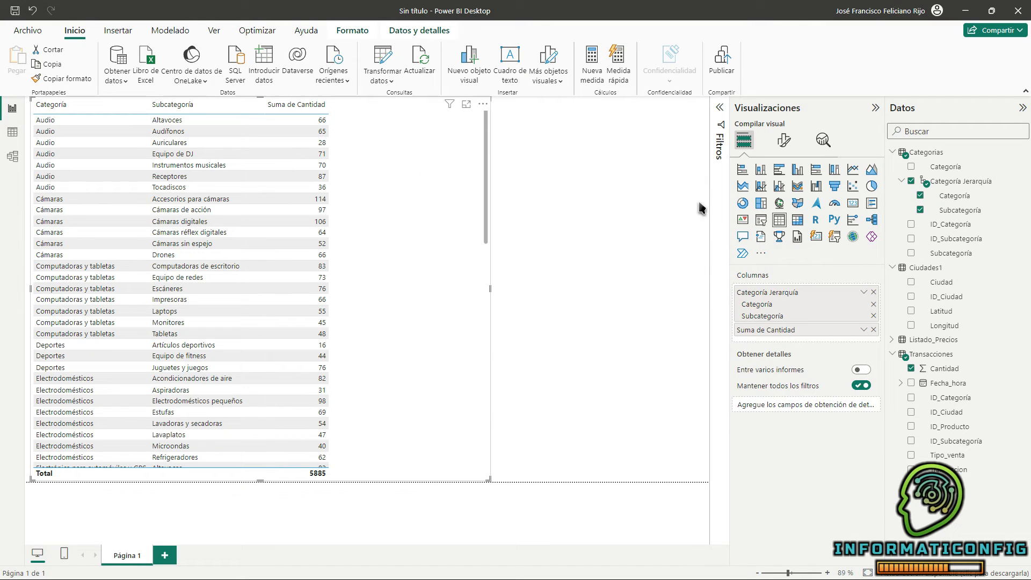
- Apply a Top N filter on Categoría showing the top 5 by Suma de Cantidad, and widen the table's Categoría column
click(719, 107)
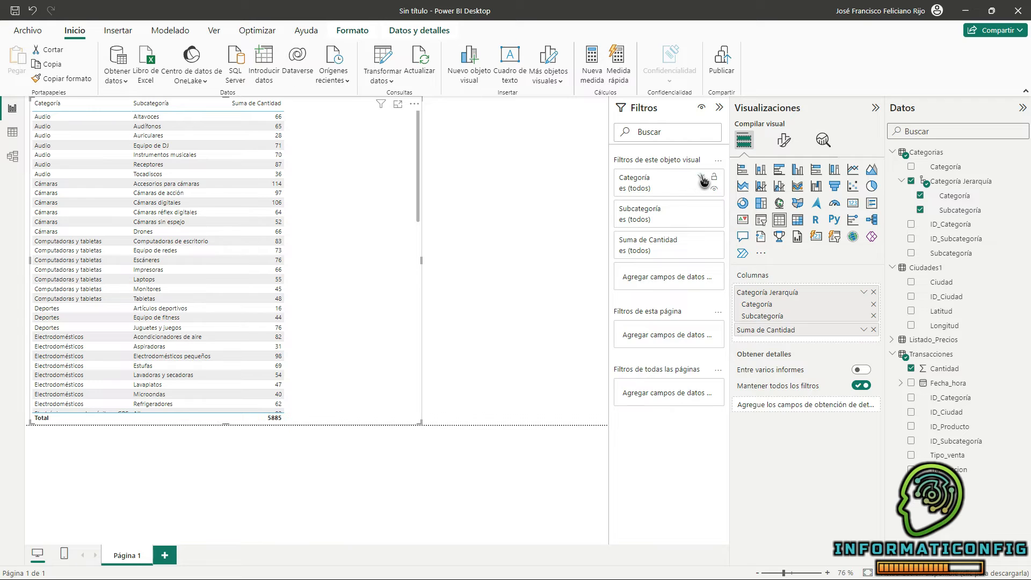
click(700, 179)
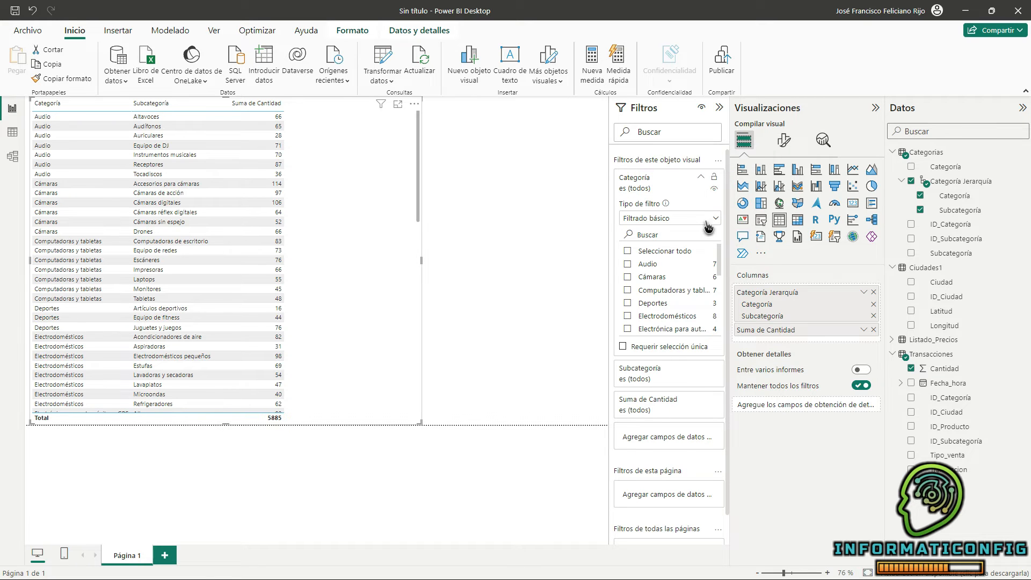
click(666, 218)
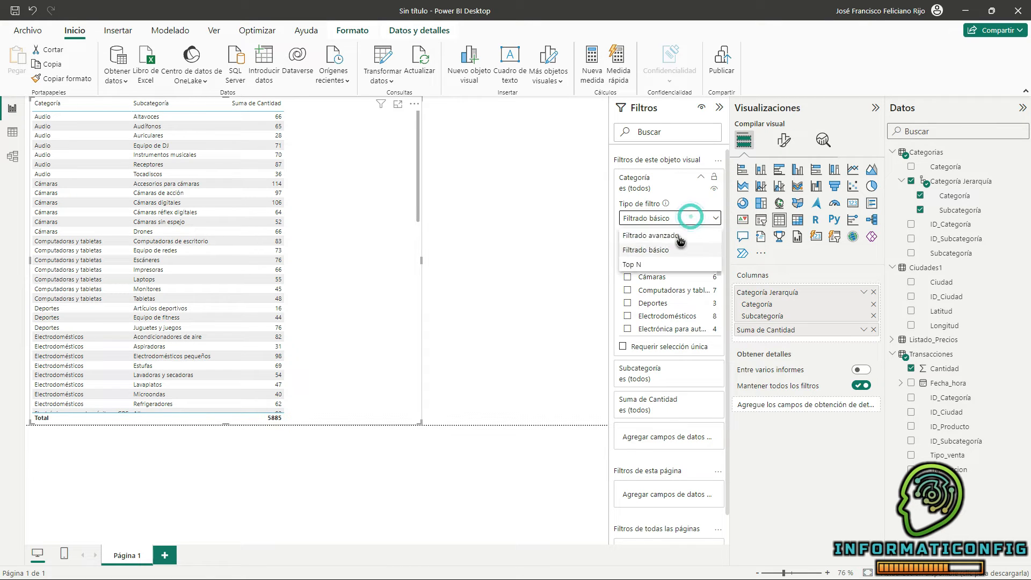
click(639, 265)
click(693, 251)
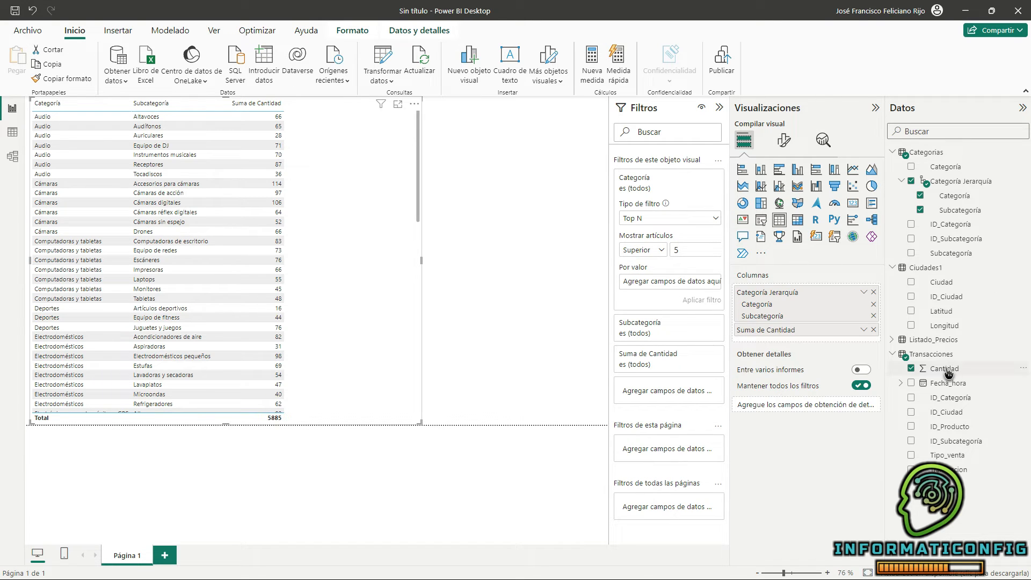
drag(952, 371, 683, 283)
click(700, 298)
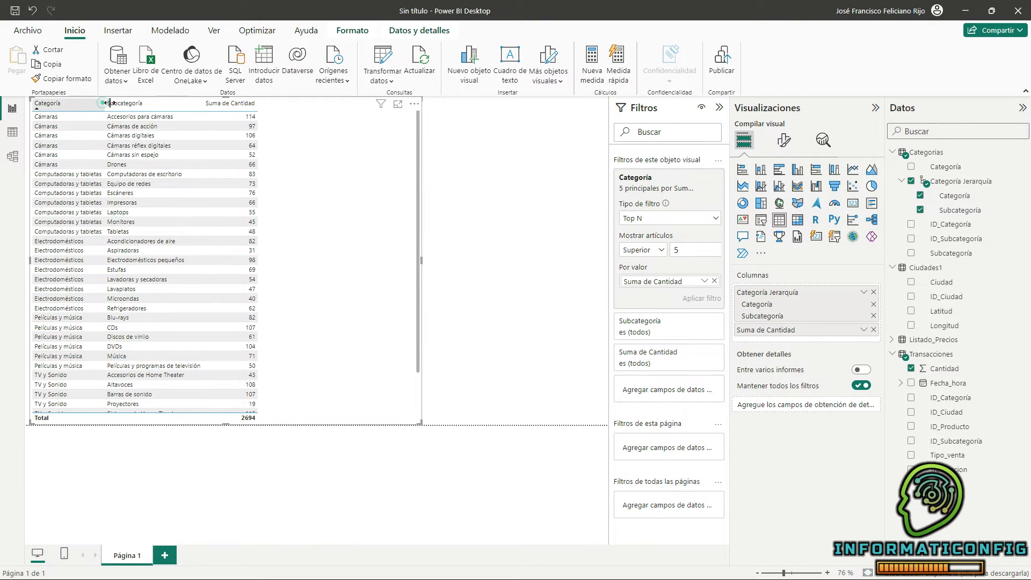
drag(103, 103, 137, 106)
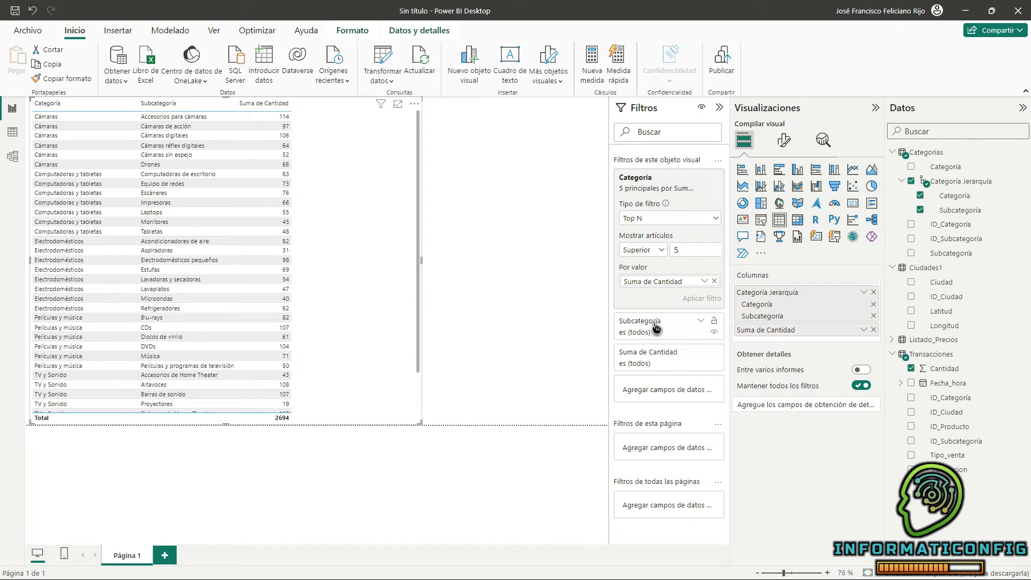
- Clear the Categoría filter, and try a Top N filter on Subcategoría for the top 5 by Suma de Cantidad
click(701, 321)
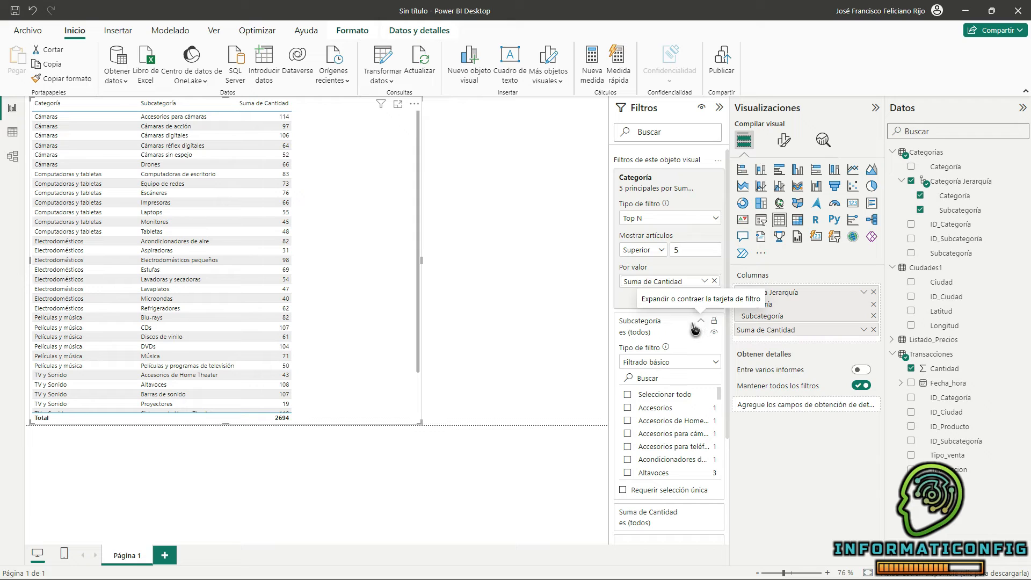
click(715, 362)
click(639, 408)
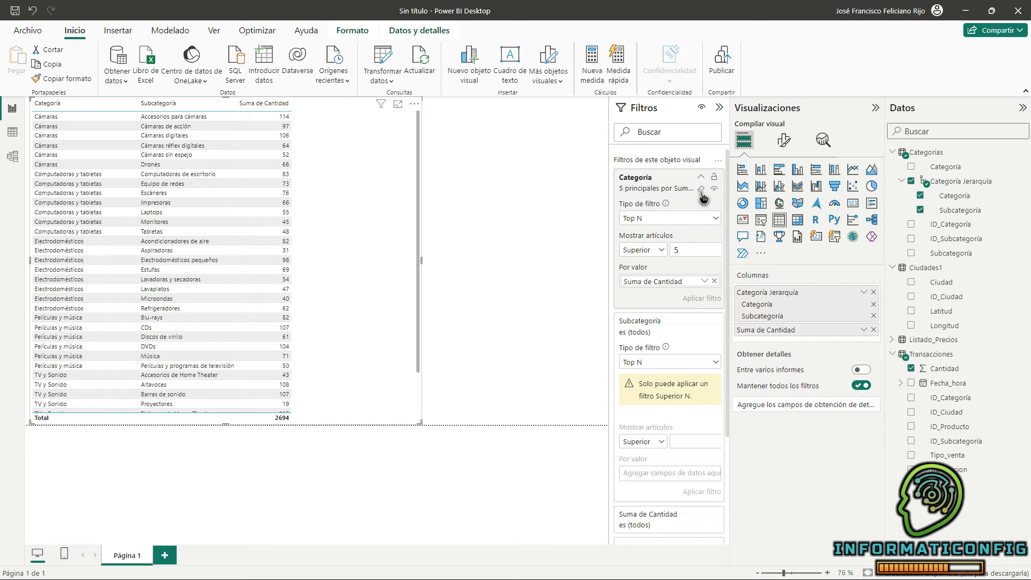
click(698, 190)
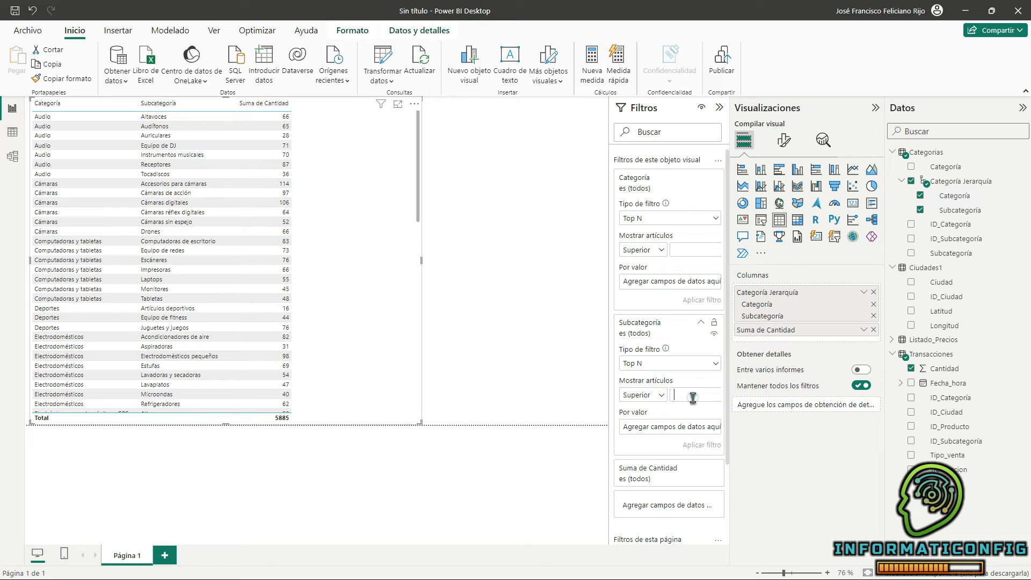
text(5)
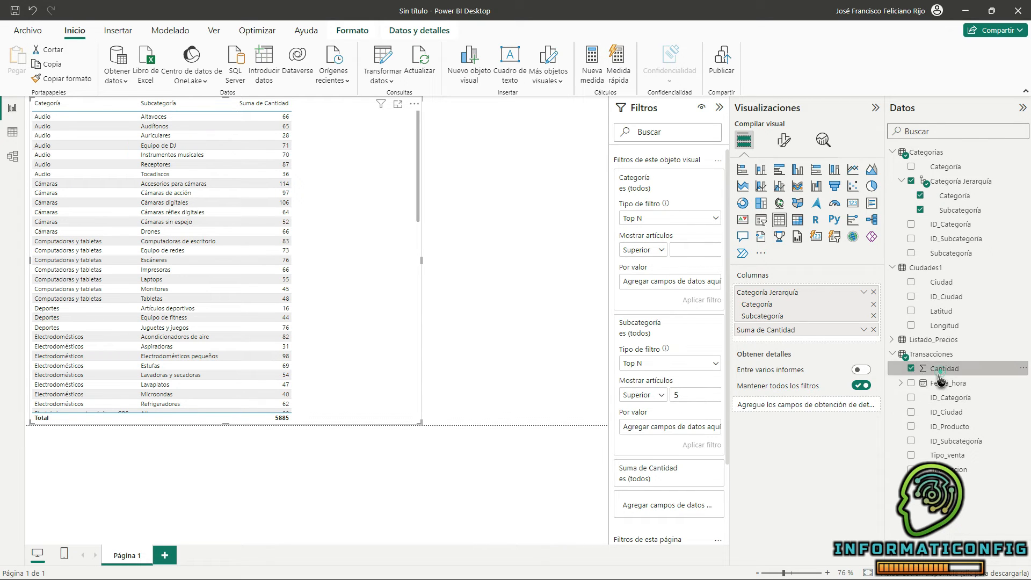
drag(941, 379, 671, 430)
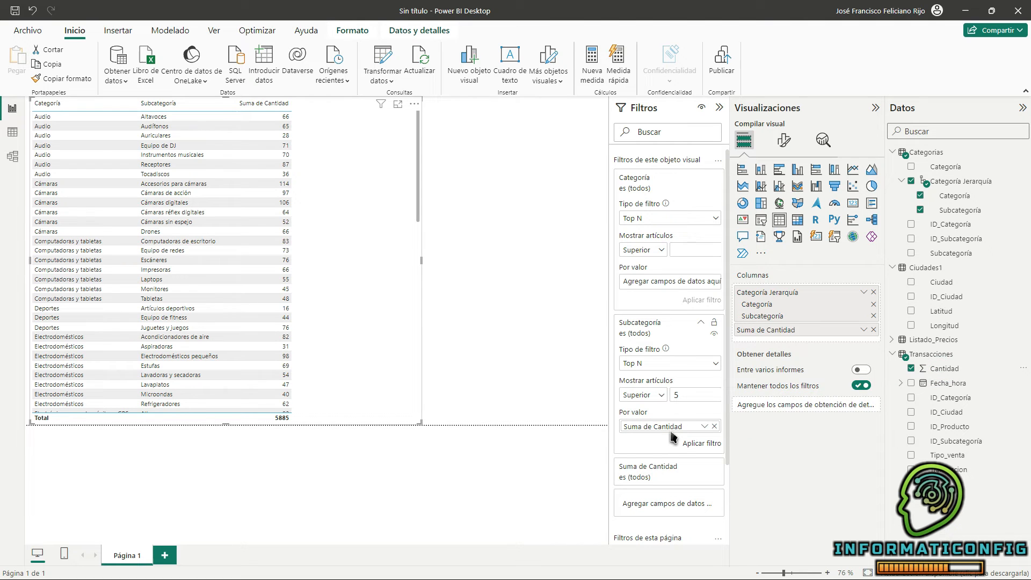
click(705, 445)
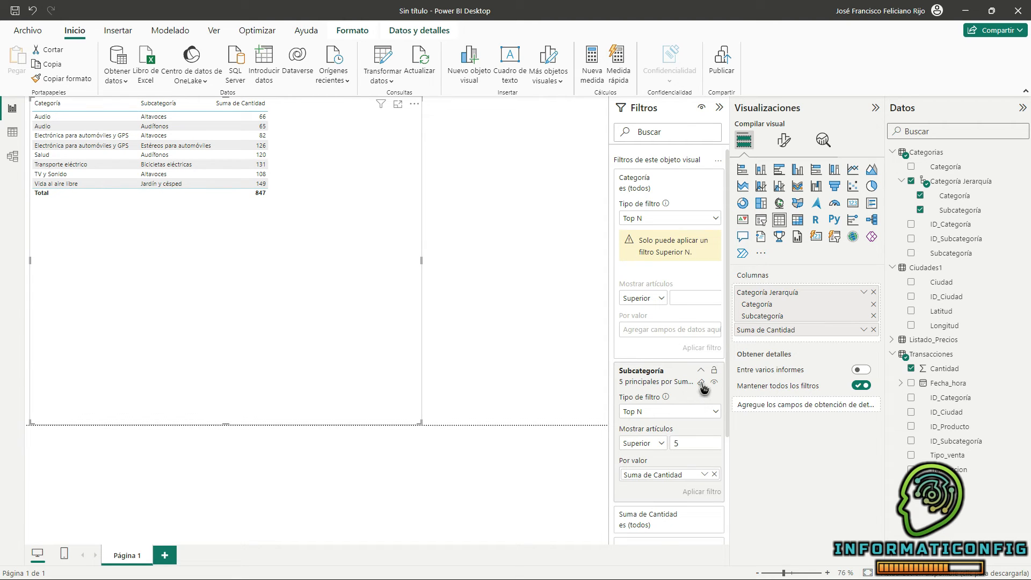
click(700, 381)
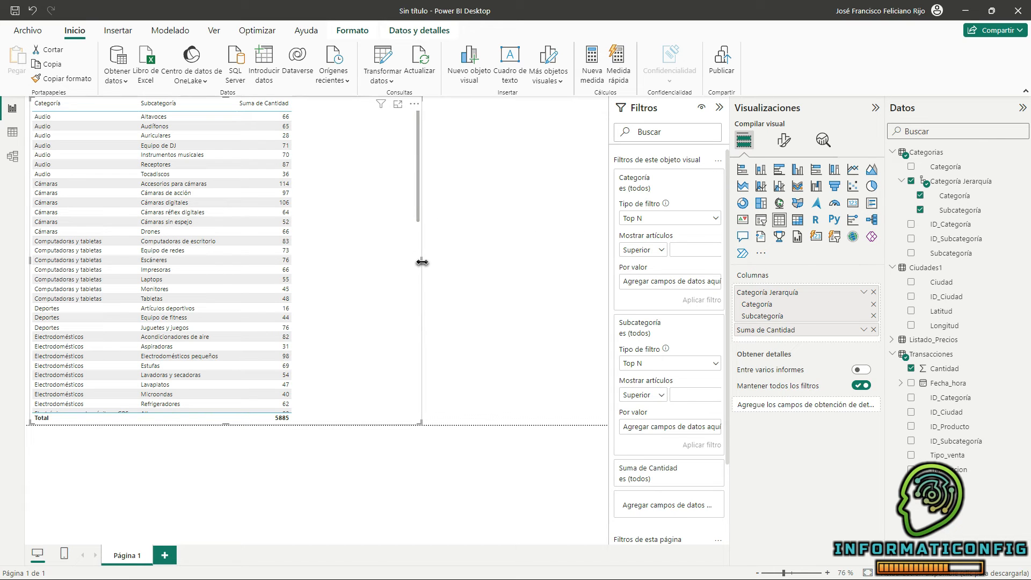
- Narrow the table visual to fit its columns, and place a duplicate beside it, enlarged to the page's right edge
drag(421, 262, 301, 267)
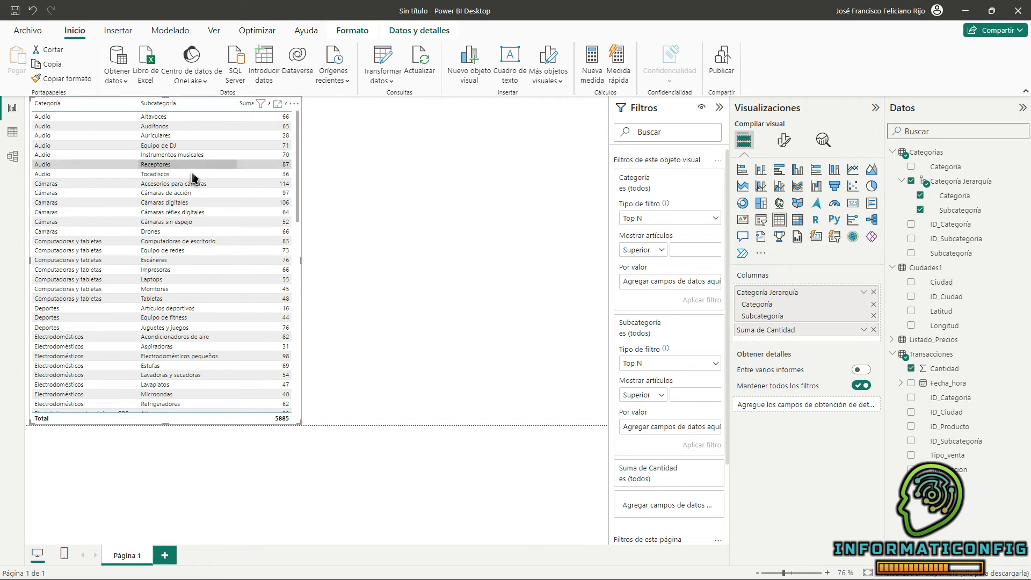
click(229, 166)
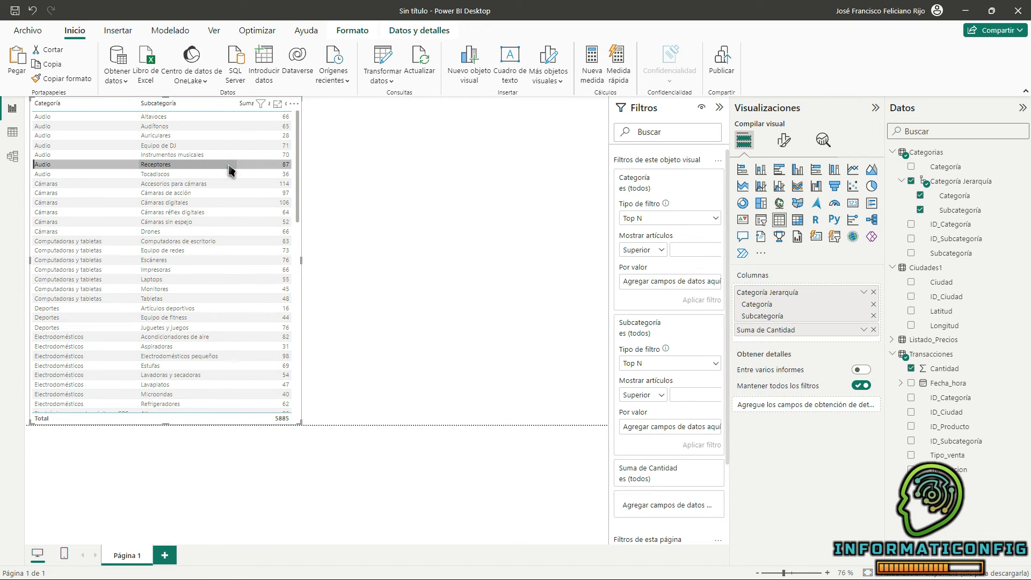
key(ctrl+c)
key(ctrl+v)
drag(35, 99, 72, 140)
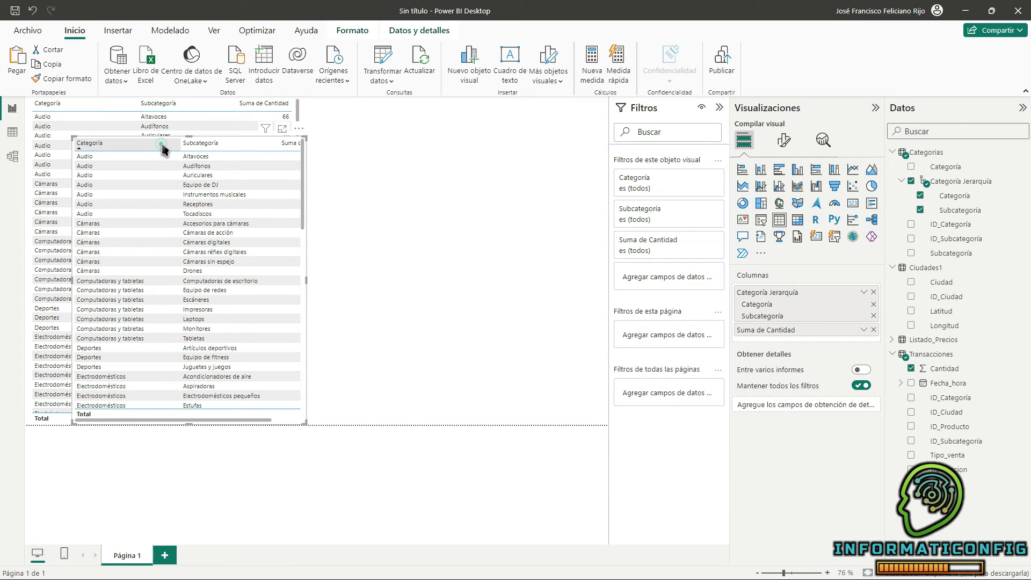
drag(199, 138, 204, 134)
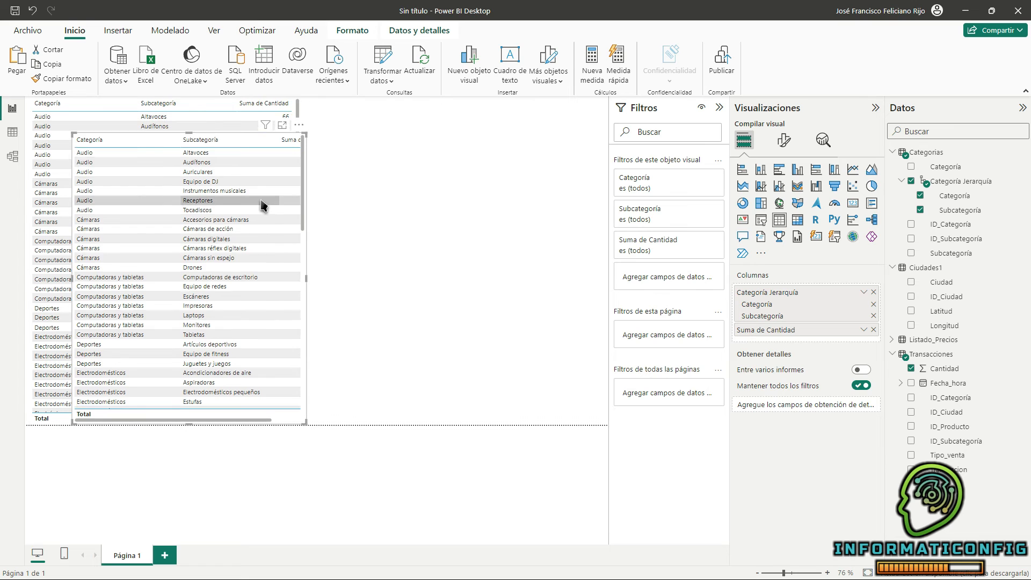
drag(263, 204, 499, 169)
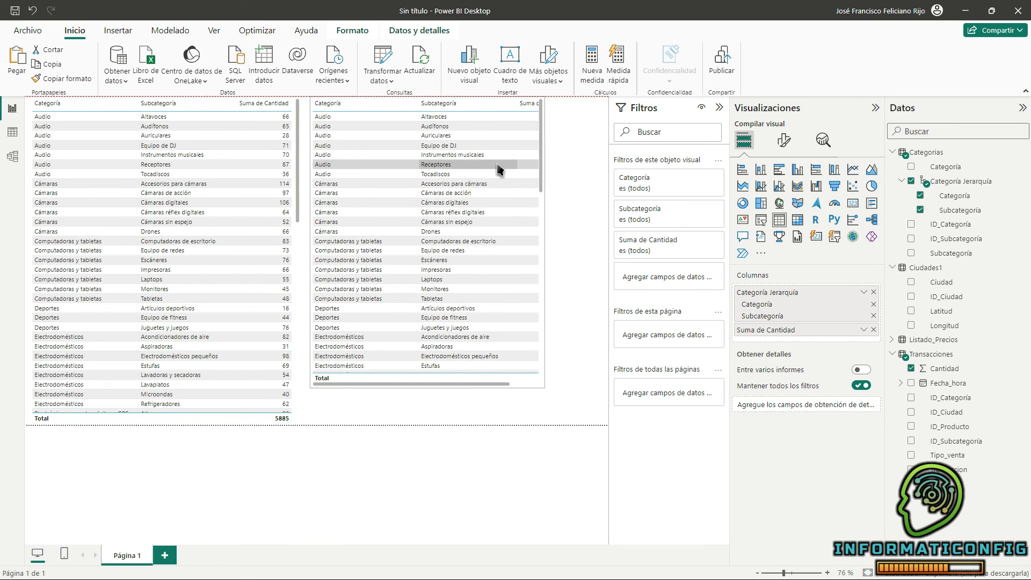
drag(500, 169, 499, 170)
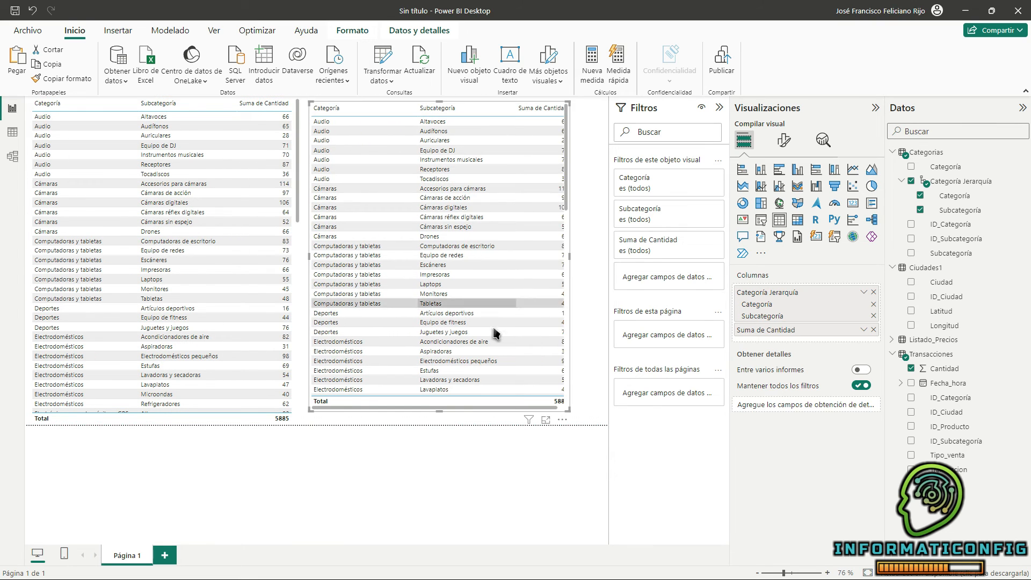
drag(570, 257, 603, 260)
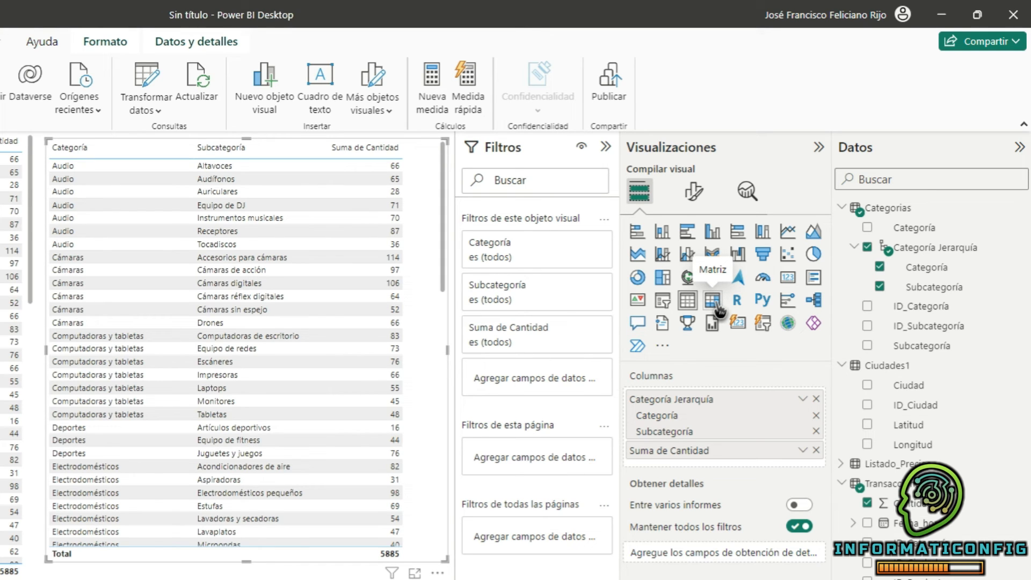
- Convert the duplicated table into a matrix with the Audio category expanded, and add Ciudad from Ciudades1 as its columns
click(716, 307)
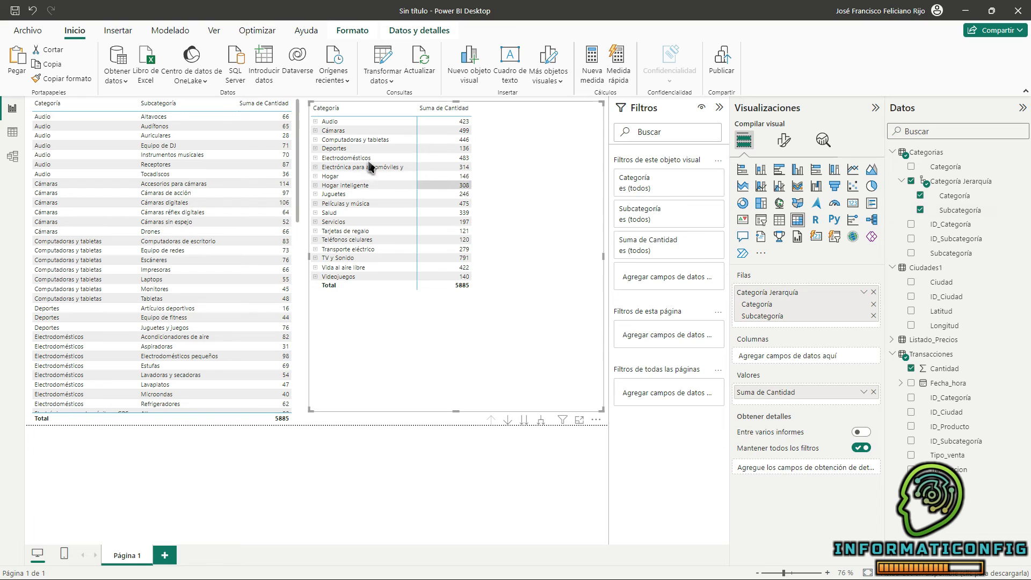
click(316, 122)
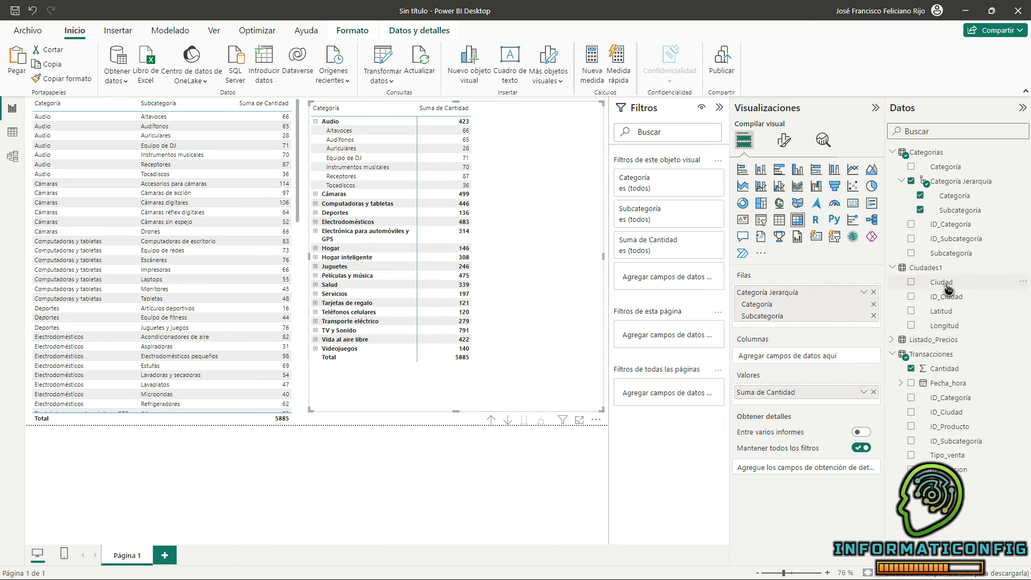
drag(947, 288, 797, 361)
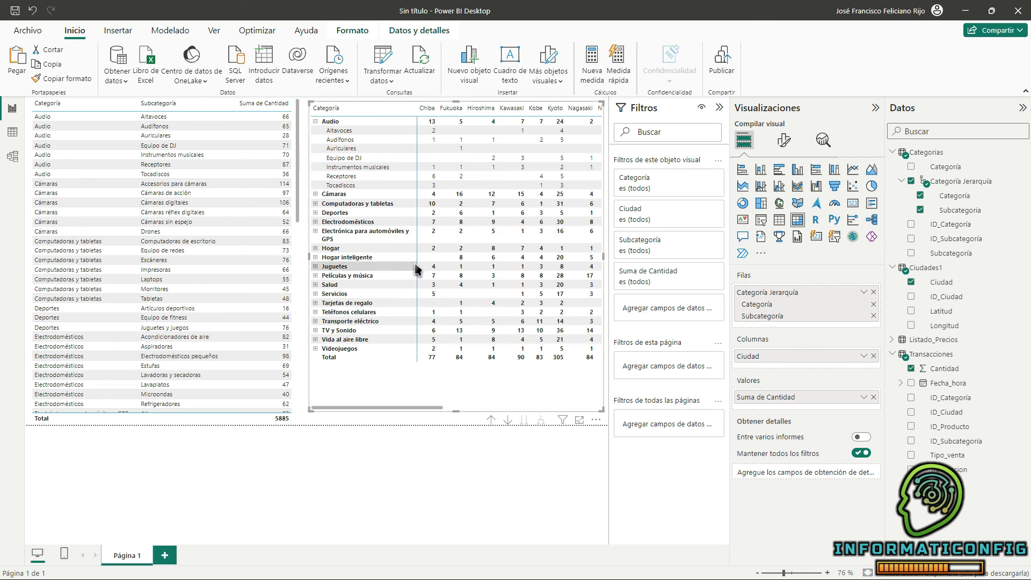
- Delete the original table visual and extend the matrix across the full page width
click(200, 147)
key(Delete)
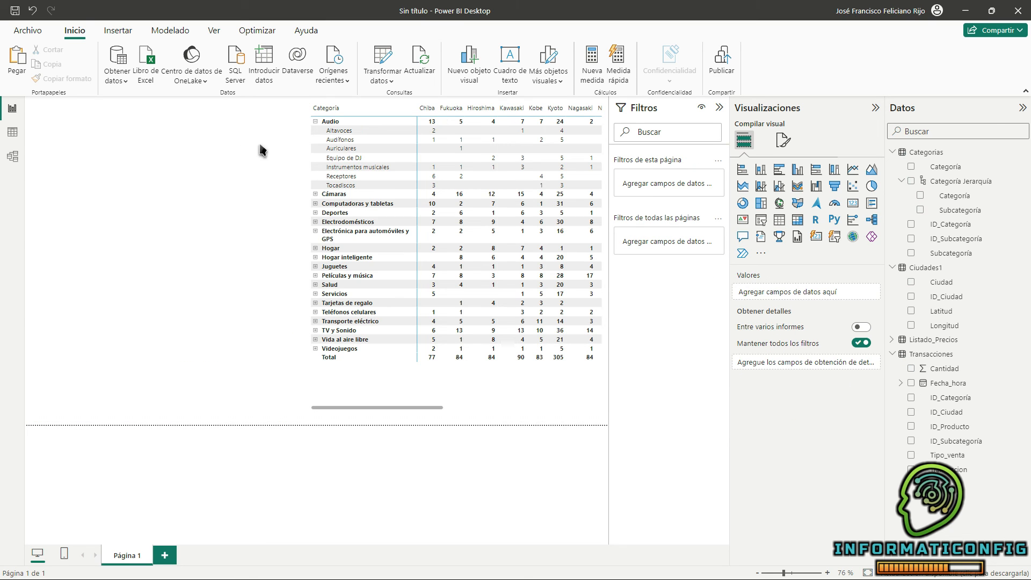
click(391, 148)
drag(309, 103, 32, 104)
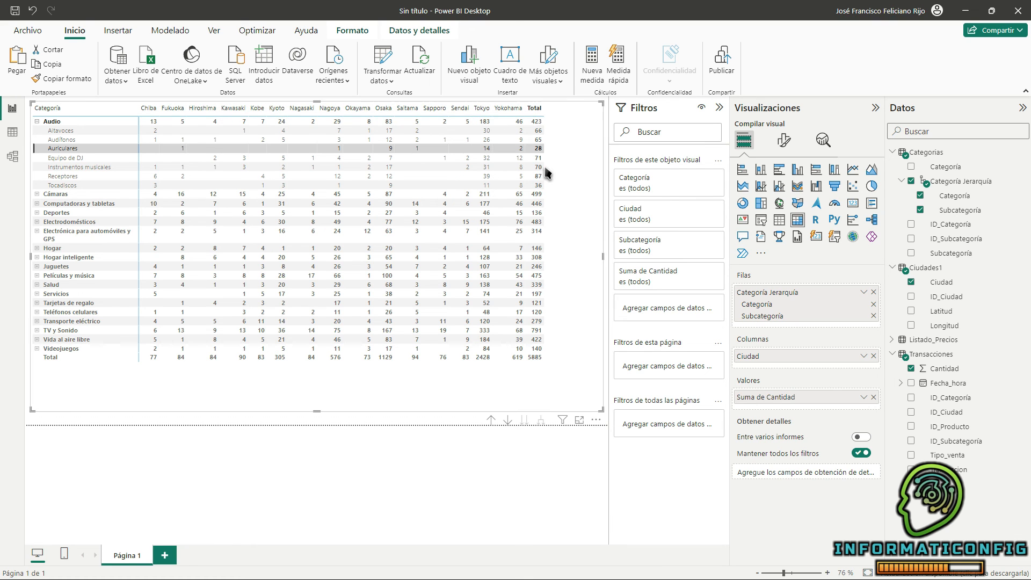
- Collapse the Audio category in the matrix and expand Hogar to view its subcategories by city
click(38, 122)
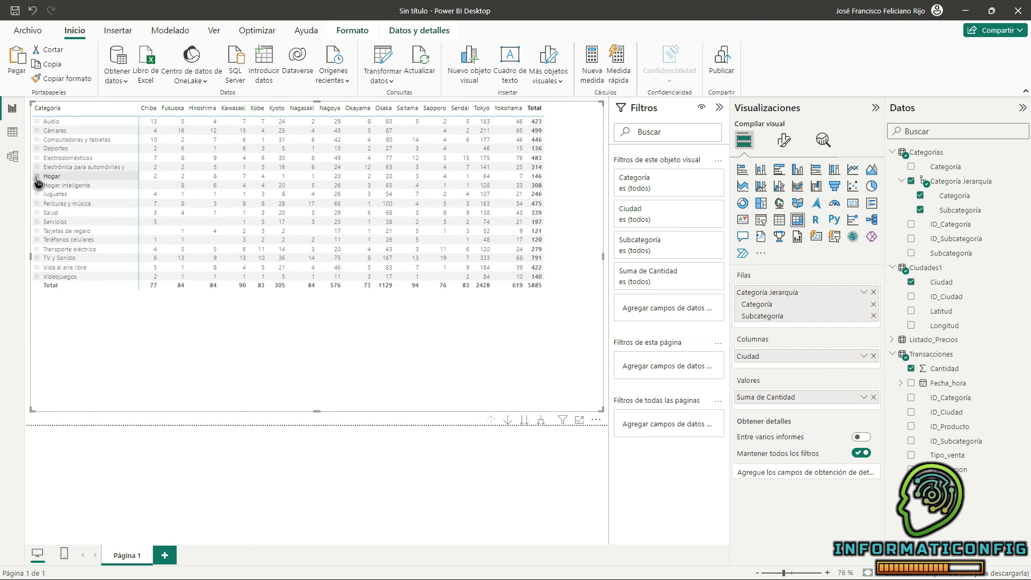
click(35, 176)
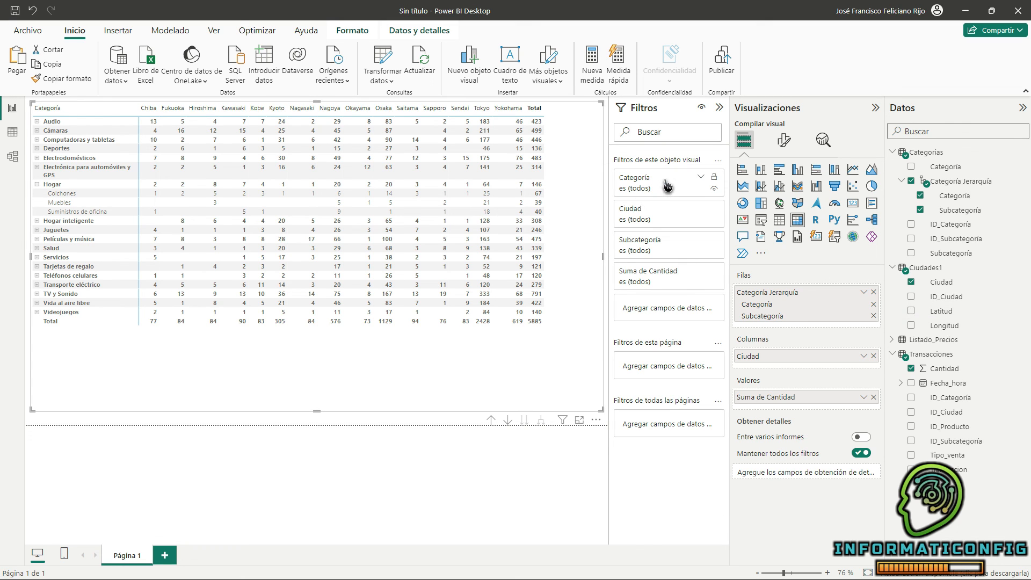
- Filter the matrix to the top 3 categories by Suma de Cantidad, and check the subcategories under Cámaras
click(700, 177)
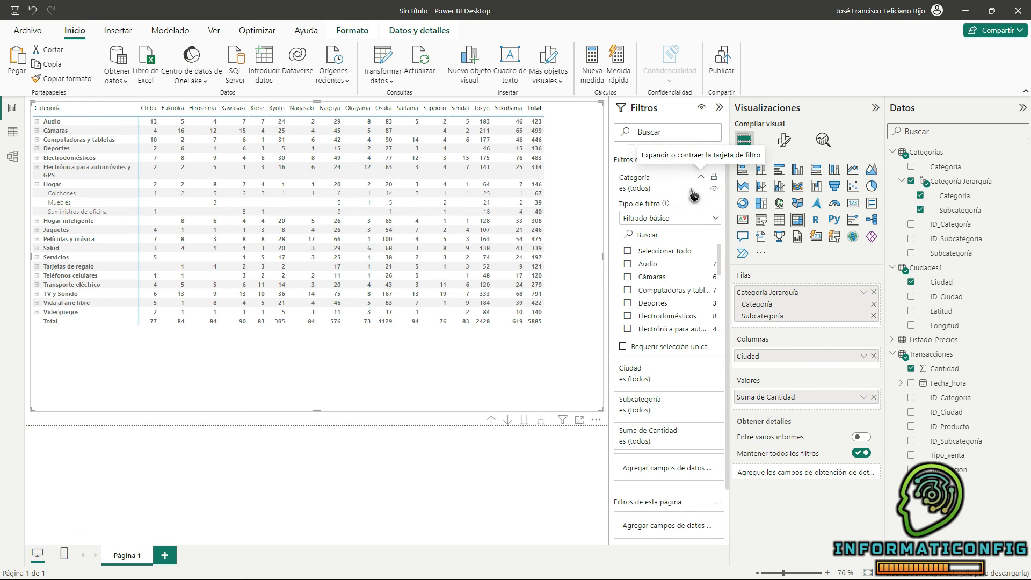
click(717, 219)
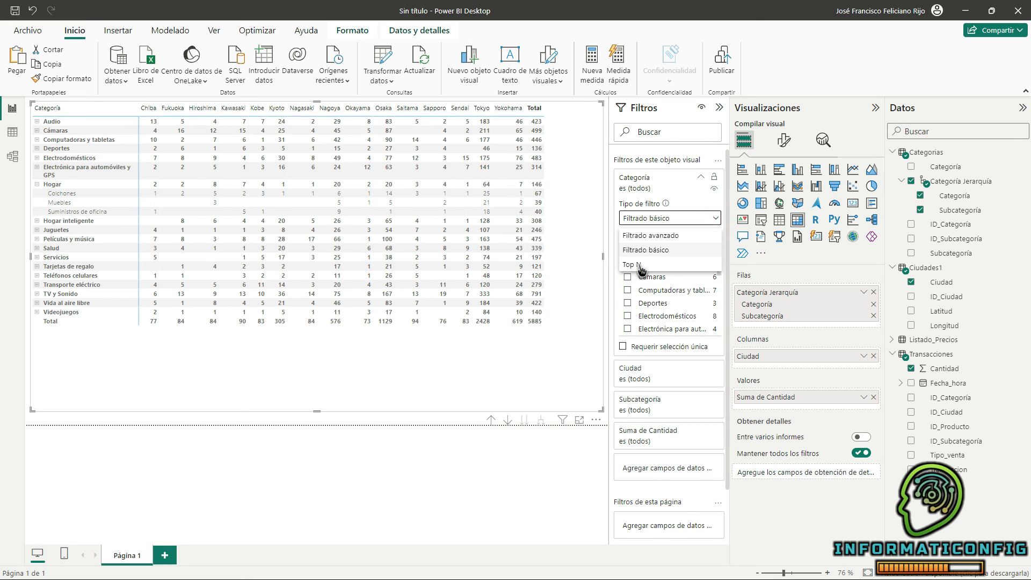
click(641, 267)
click(696, 250)
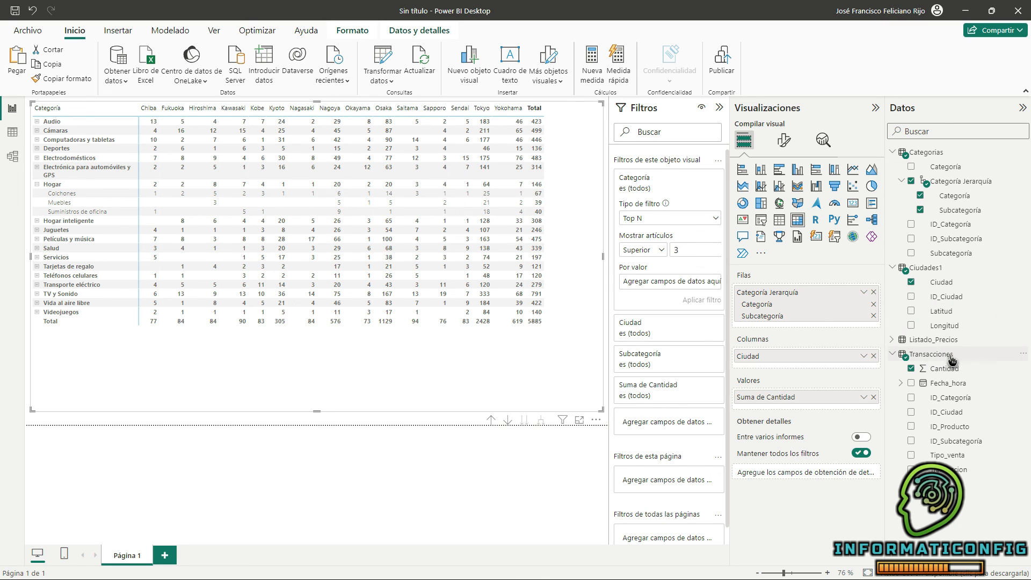
drag(946, 368, 672, 282)
click(711, 300)
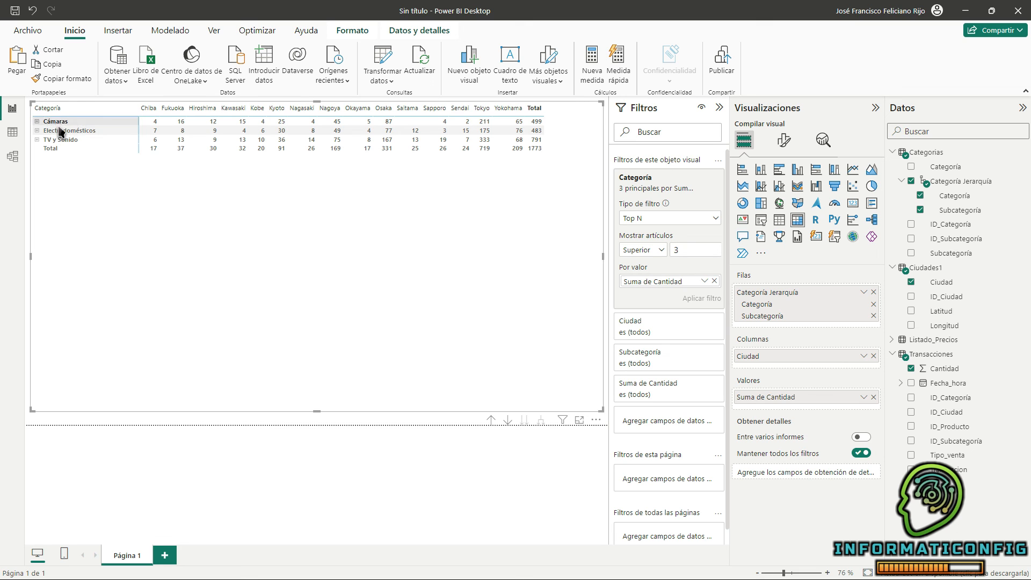
click(37, 123)
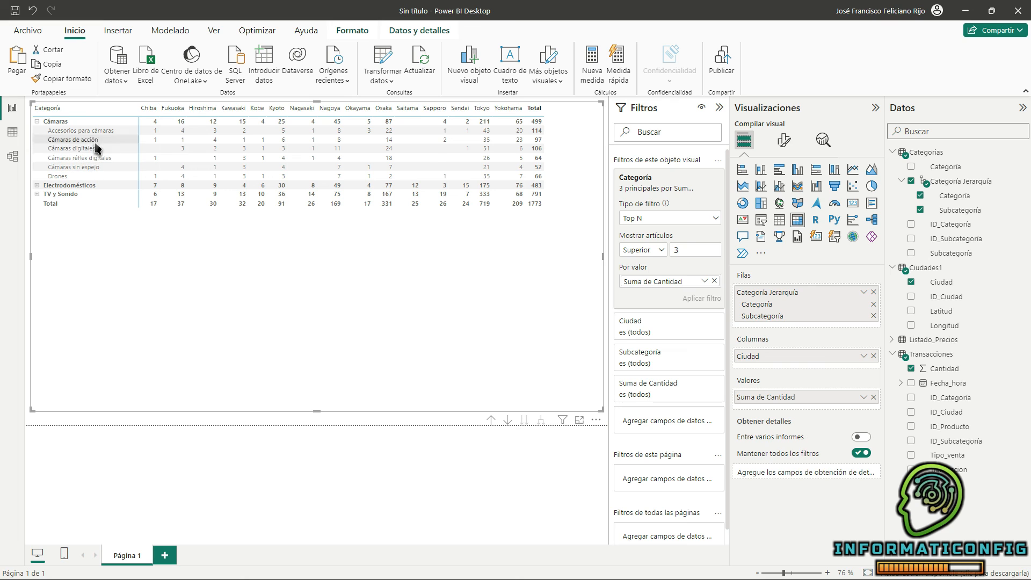
click(38, 122)
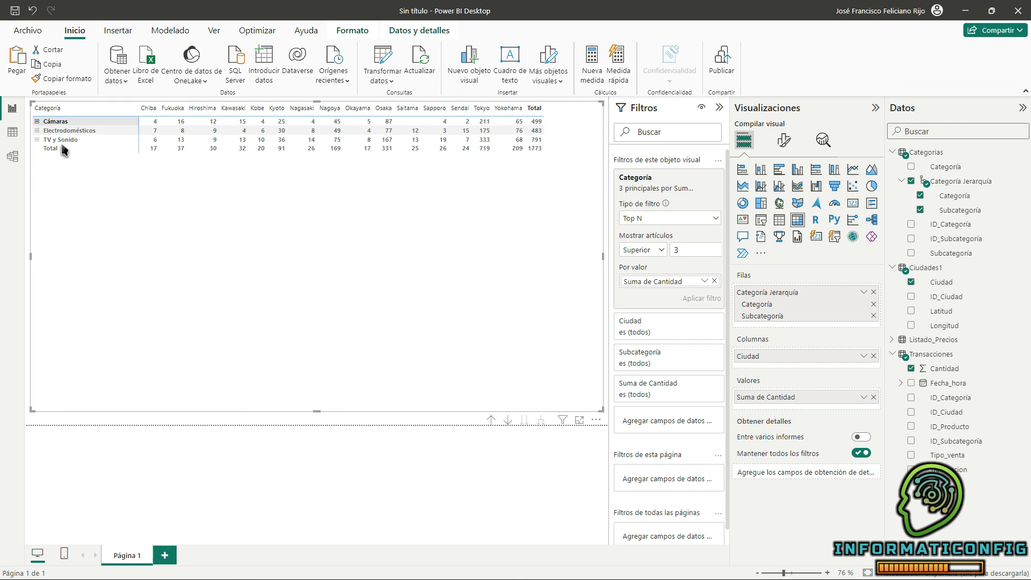